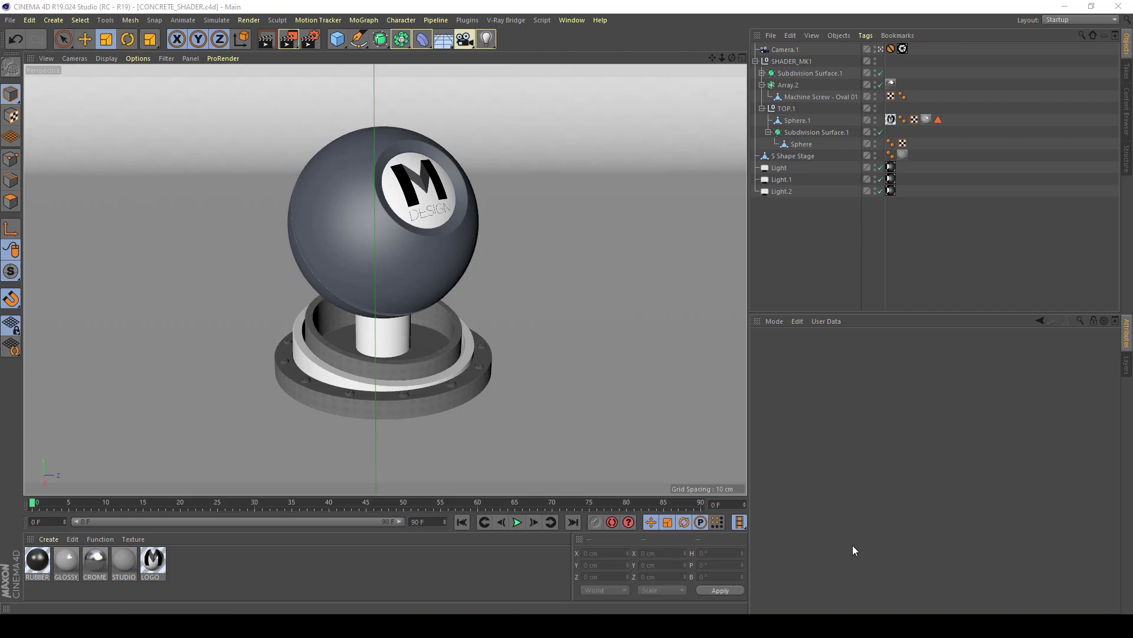
# Create a new V-Ray Advanced Material from the Material Manager's V-Ray Bridge menu.
pyautogui.click(50, 540)
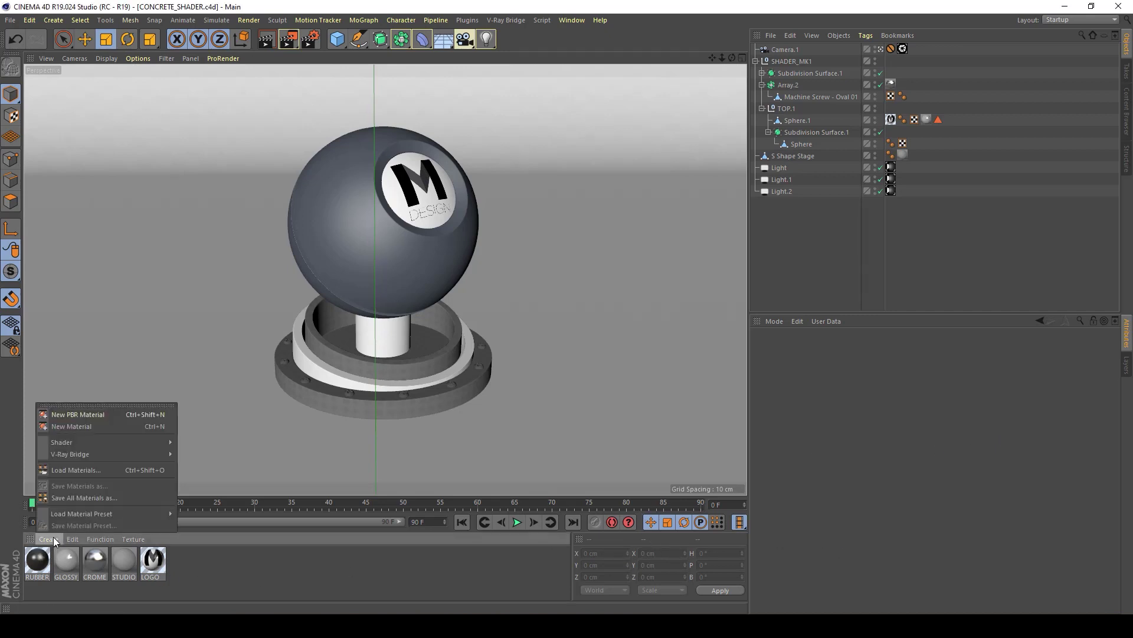
pyautogui.moveTo(85, 452)
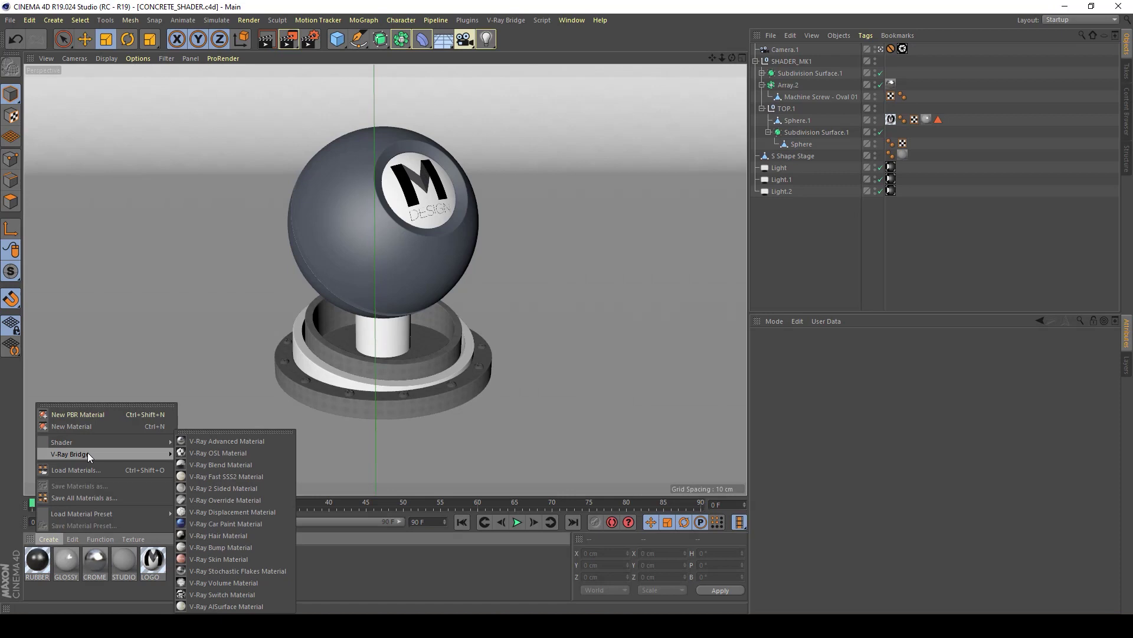
pyautogui.click(204, 443)
# Rename the material CONCRETE and show its Diffuse Layer 1 settings.
pyautogui.doubleClick(36, 561)
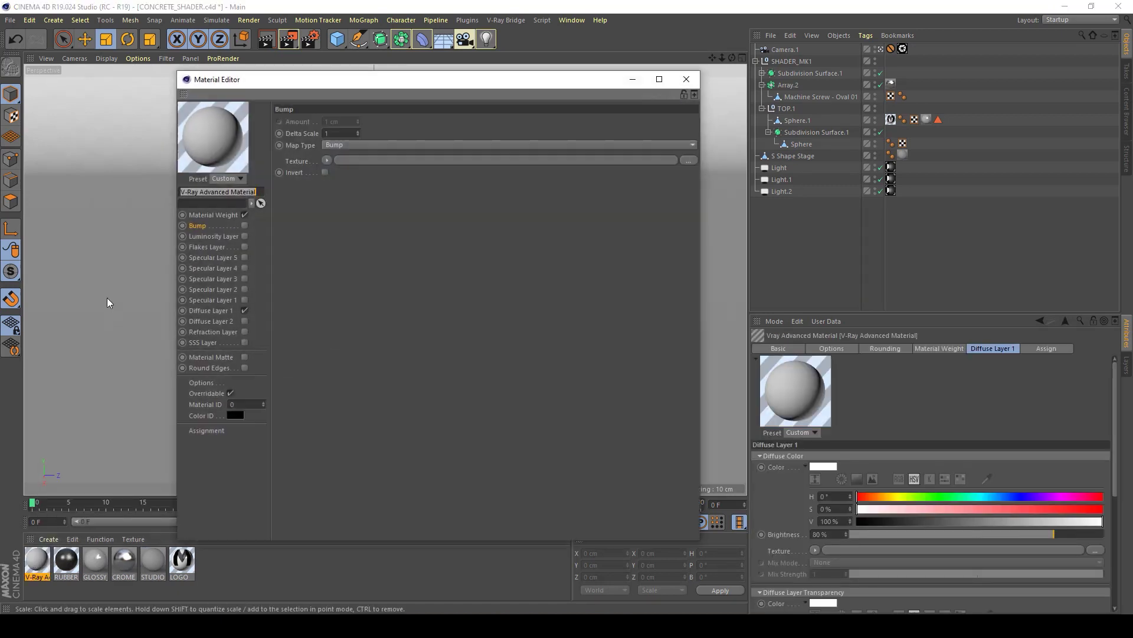
pyautogui.write('CONCRETE')
pyautogui.press('Return')
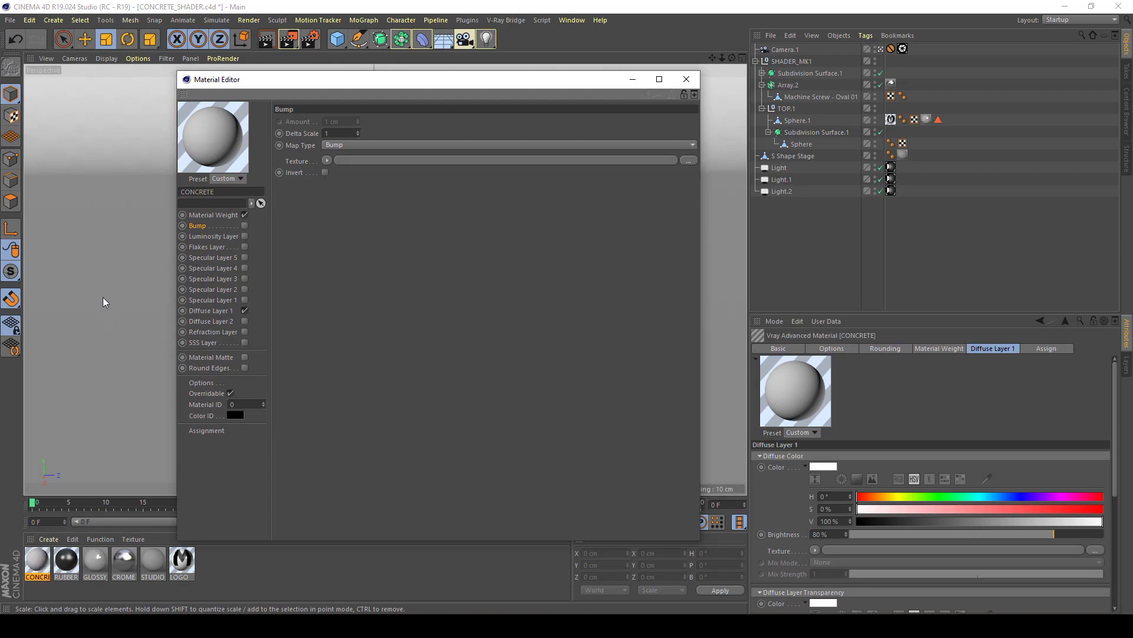
pyautogui.click(210, 311)
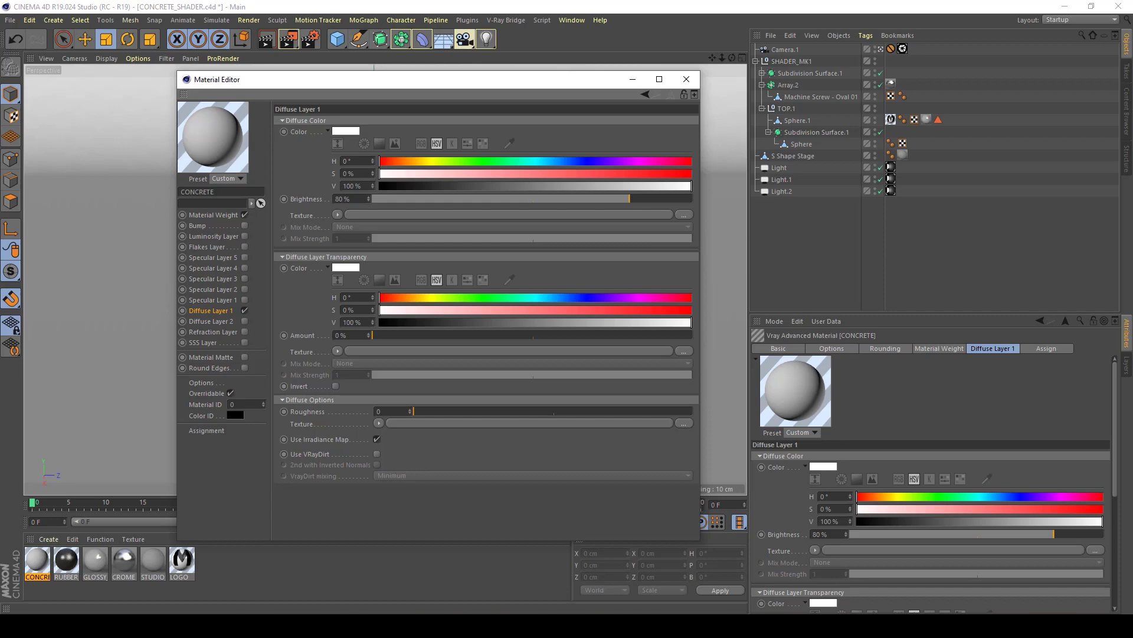
pyautogui.hotkey('alt', 'Tab')
# Load concrete.jpg as the Diffuse Color texture, close the editor, and drag CONCRETE toward the Sphere.
pyautogui.click(591, 332)
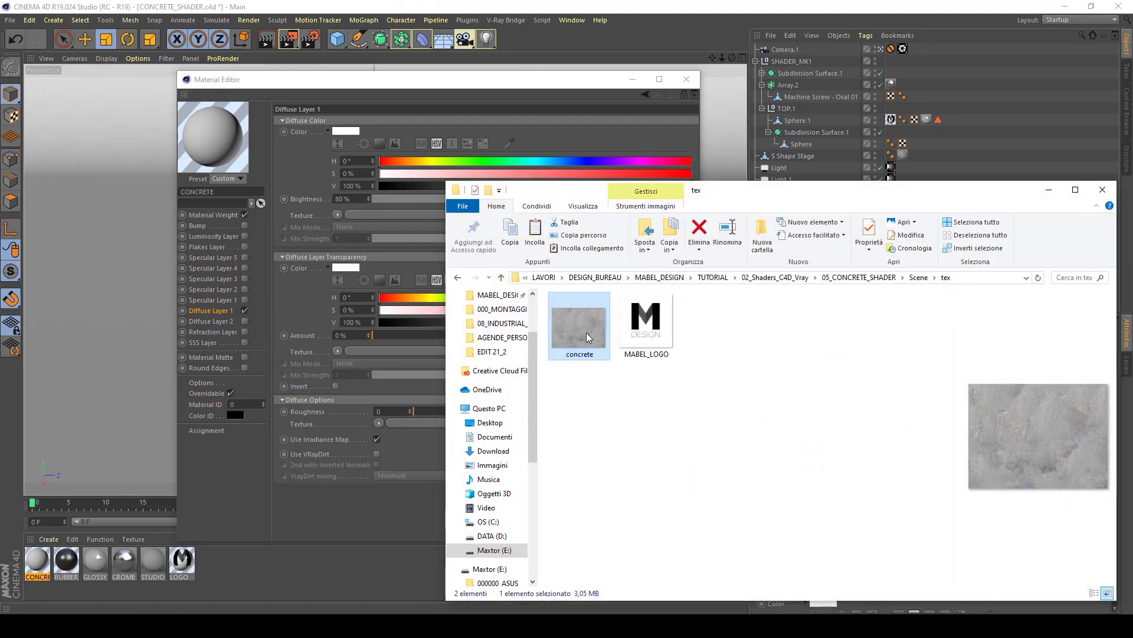
pyautogui.moveTo(587, 337); pyautogui.dragTo(387, 216)
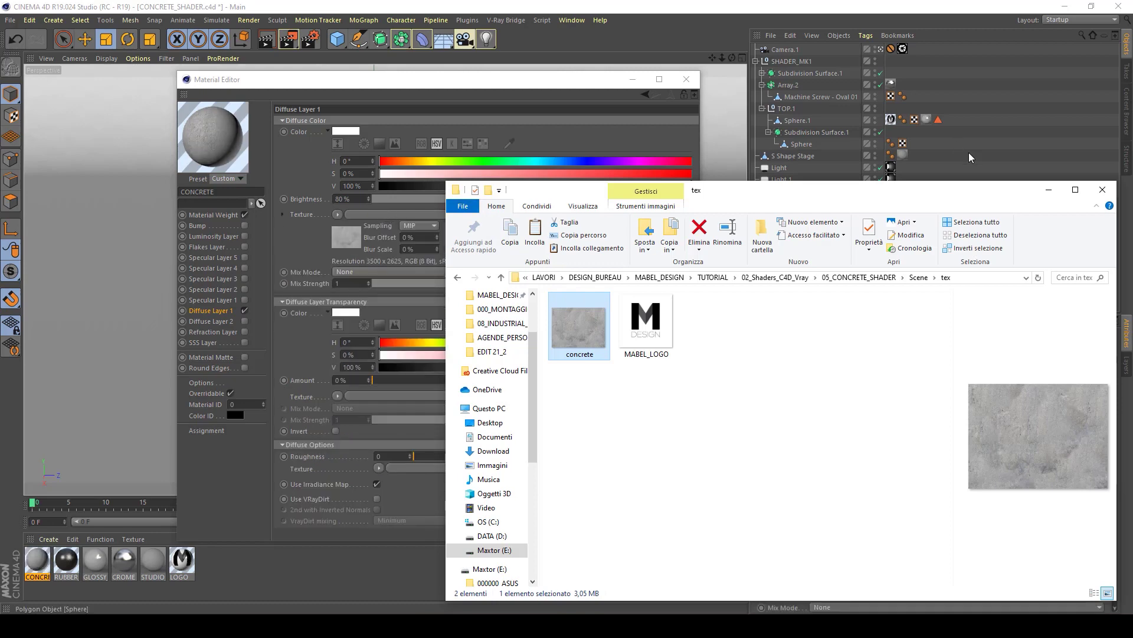
pyautogui.click(1049, 189)
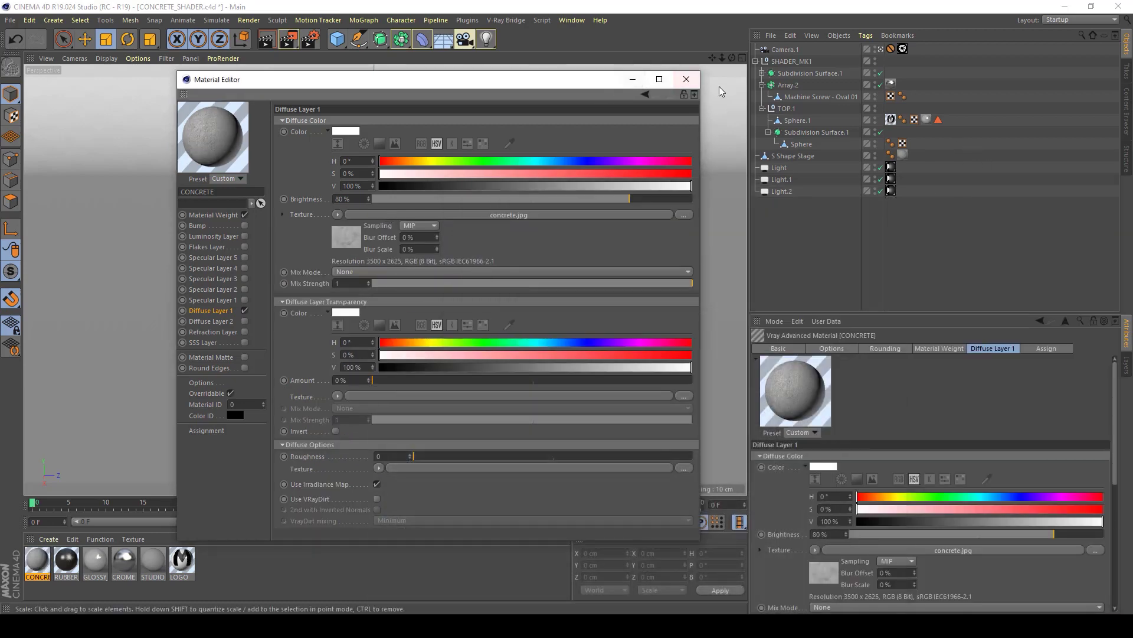
pyautogui.click(686, 80)
pyautogui.moveTo(35, 570); pyautogui.dragTo(811, 147)
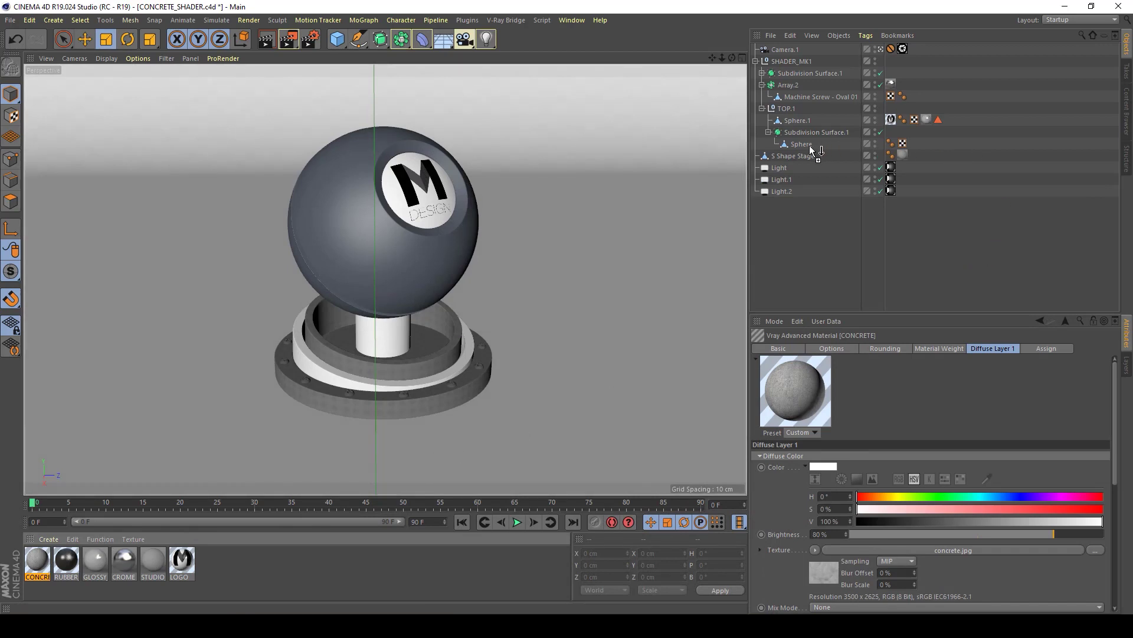
# Apply CONCRETE to the Sphere and switch its texture projection to Spherical.
pyautogui.moveTo(812, 149); pyautogui.dragTo(812, 148)
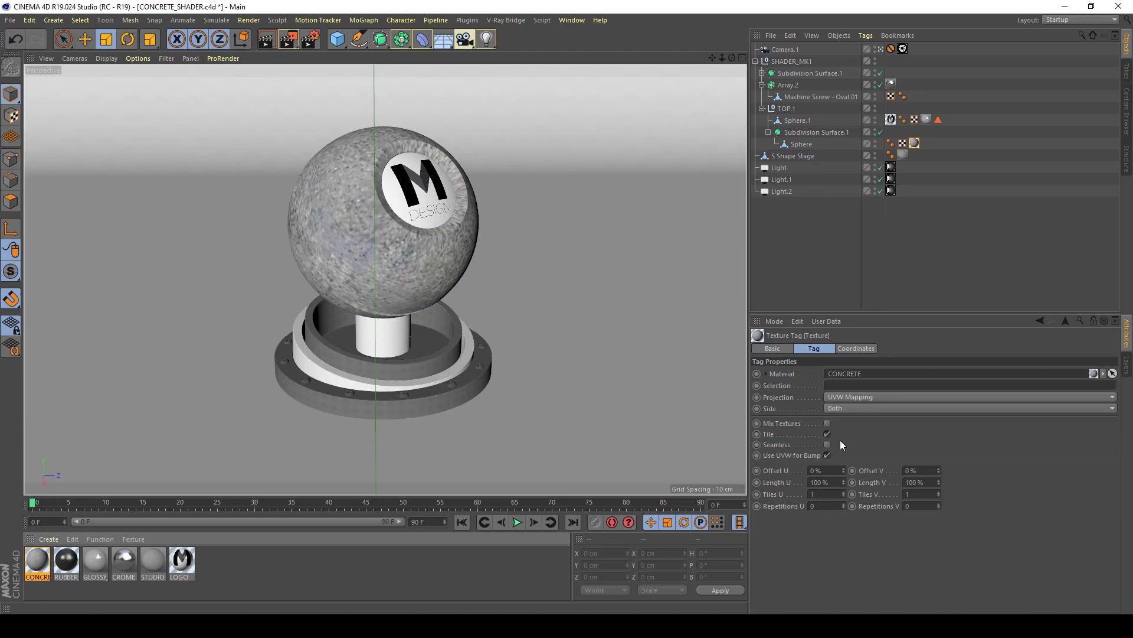
pyautogui.click(848, 398)
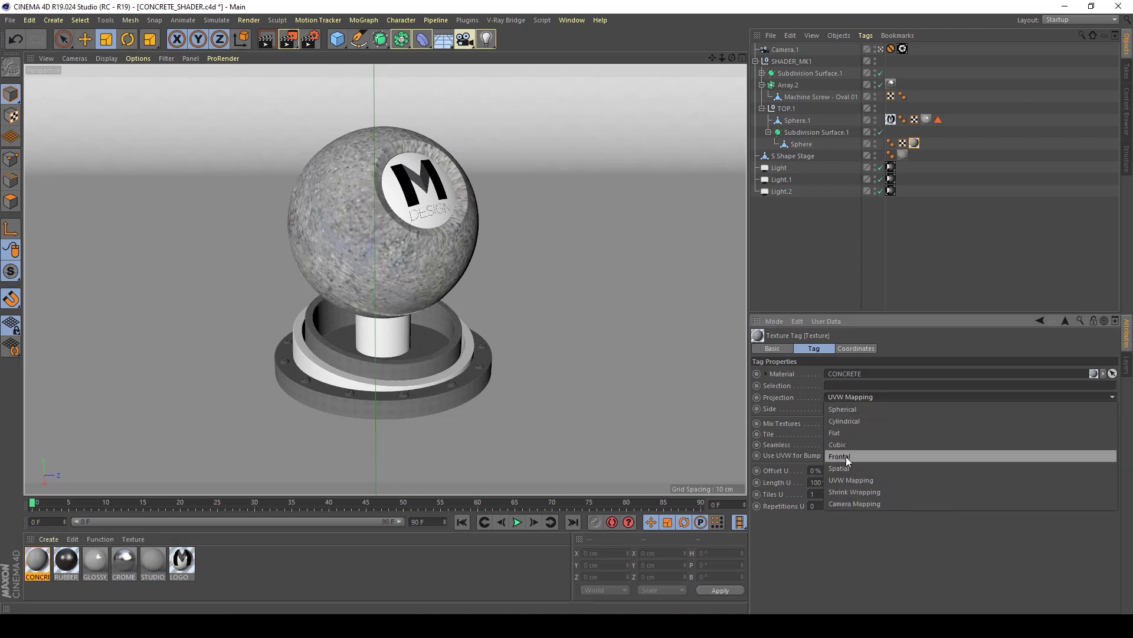
pyautogui.click(846, 410)
# Set Tiles U and V to 2 and save the scene.
pyautogui.click(820, 494)
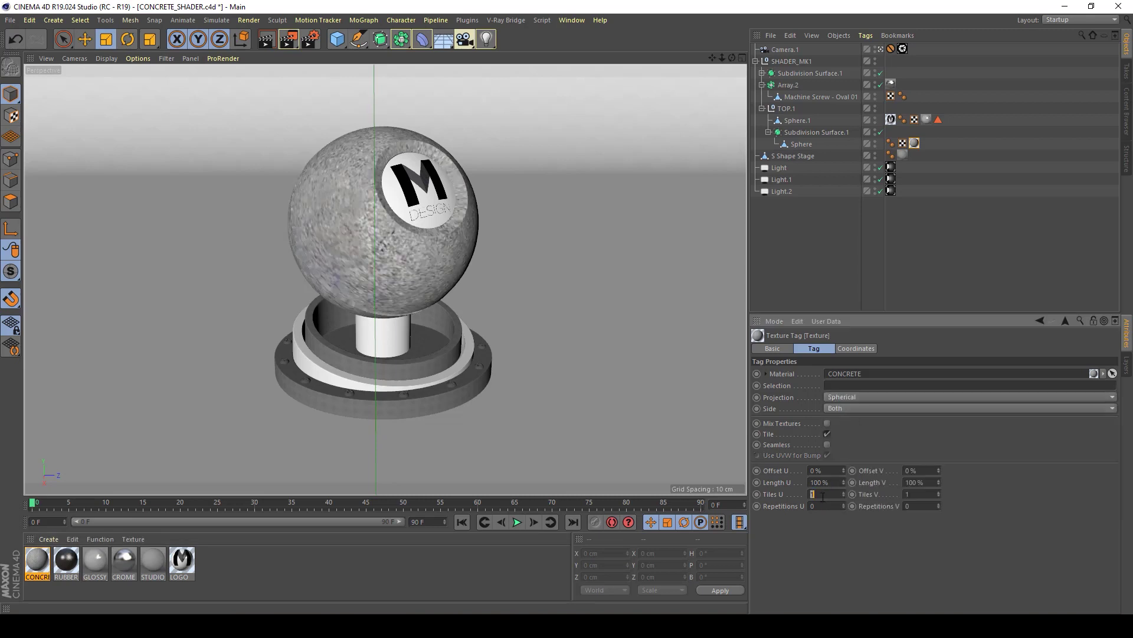
pyautogui.write('2')
pyautogui.press('Return')
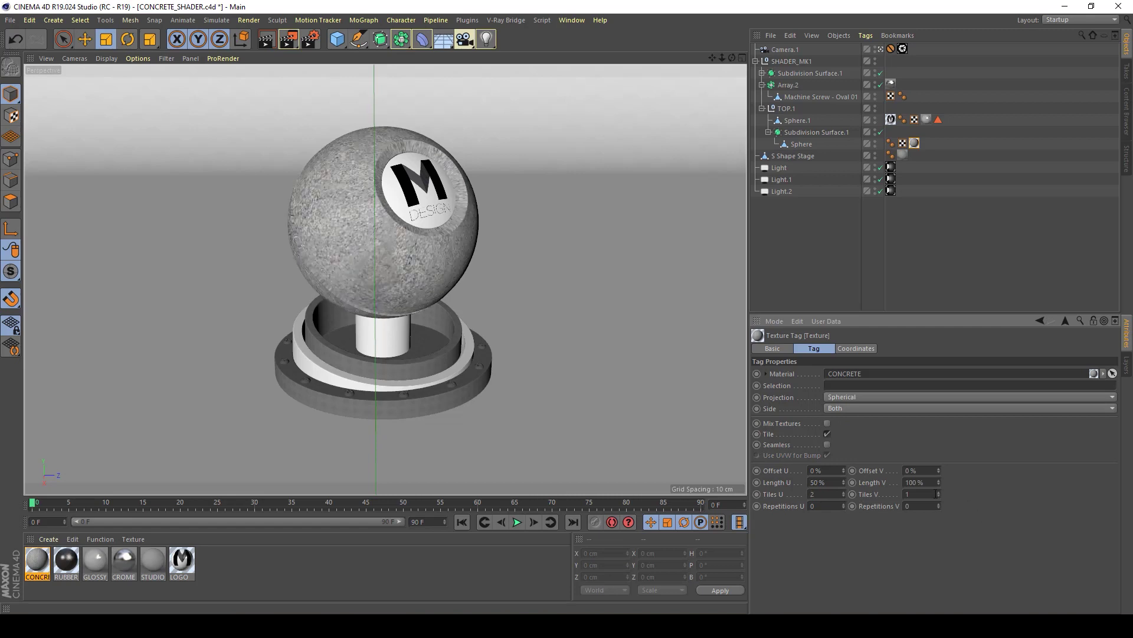
pyautogui.press('Return')
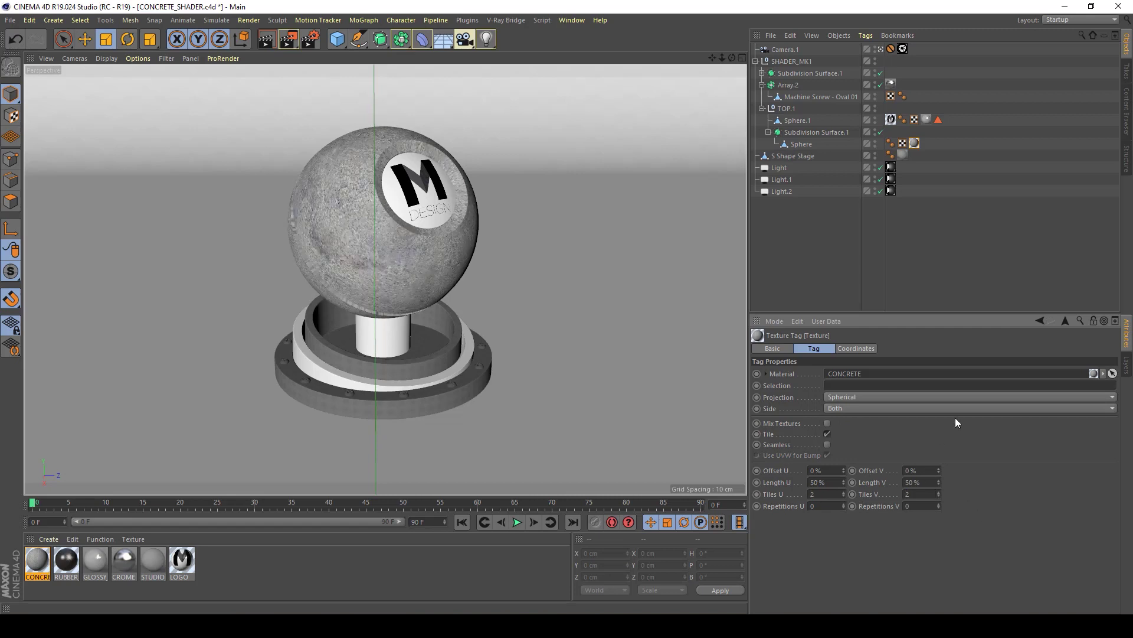
pyautogui.click(857, 238)
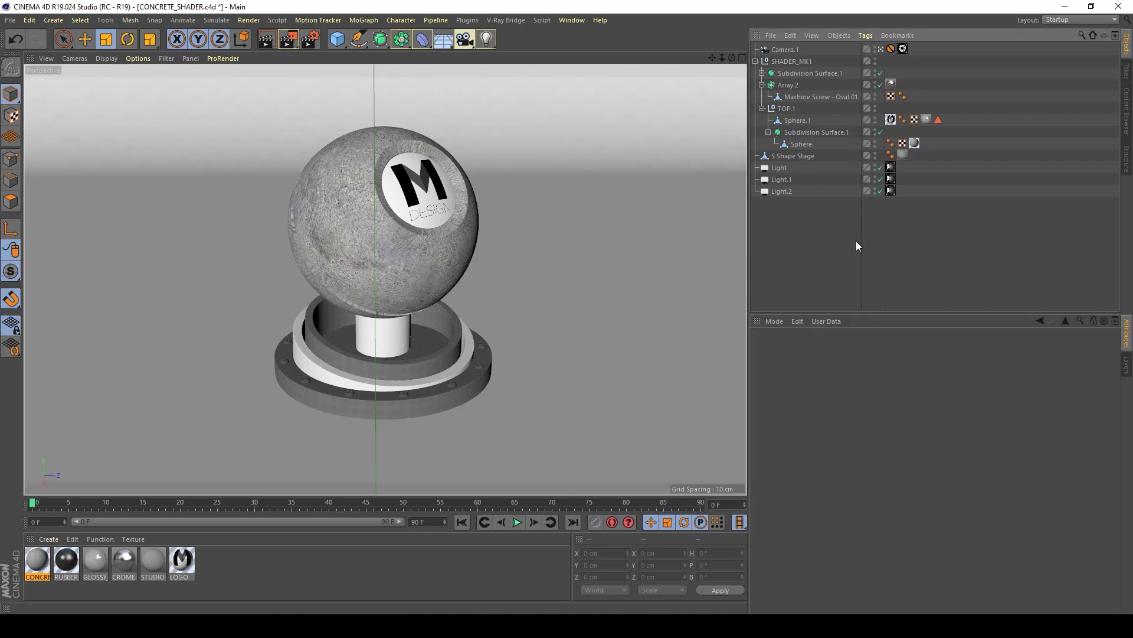
pyautogui.hotkey('ctrl', 's')
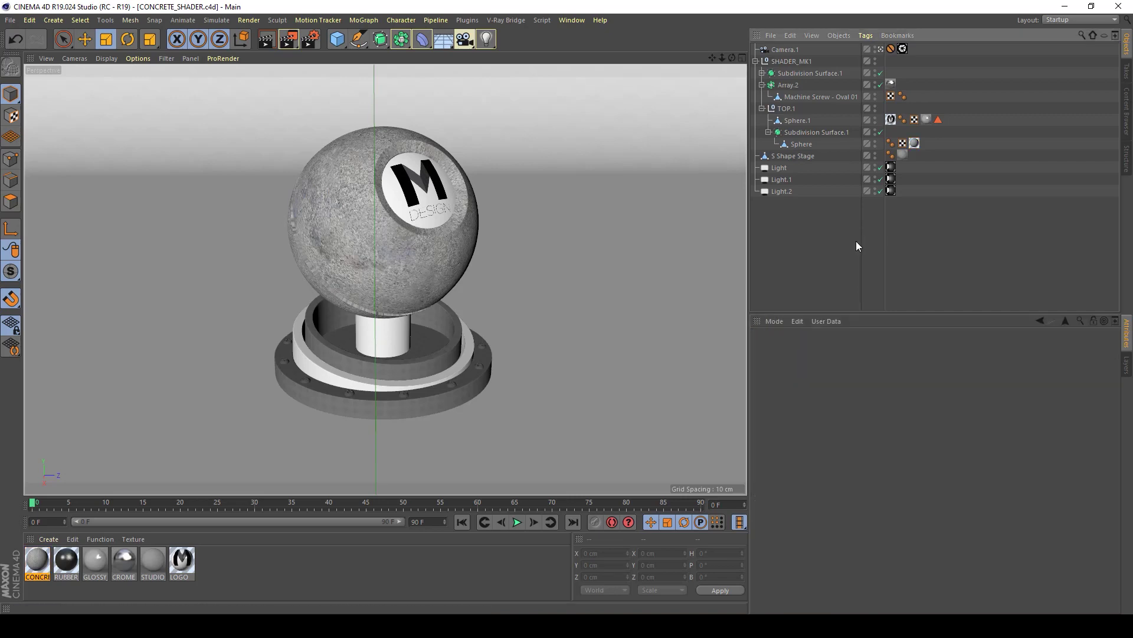
# Enable Specular Layer 1 and paste the diffuse concrete.jpg into its texture slot.
pyautogui.doubleClick(33, 566)
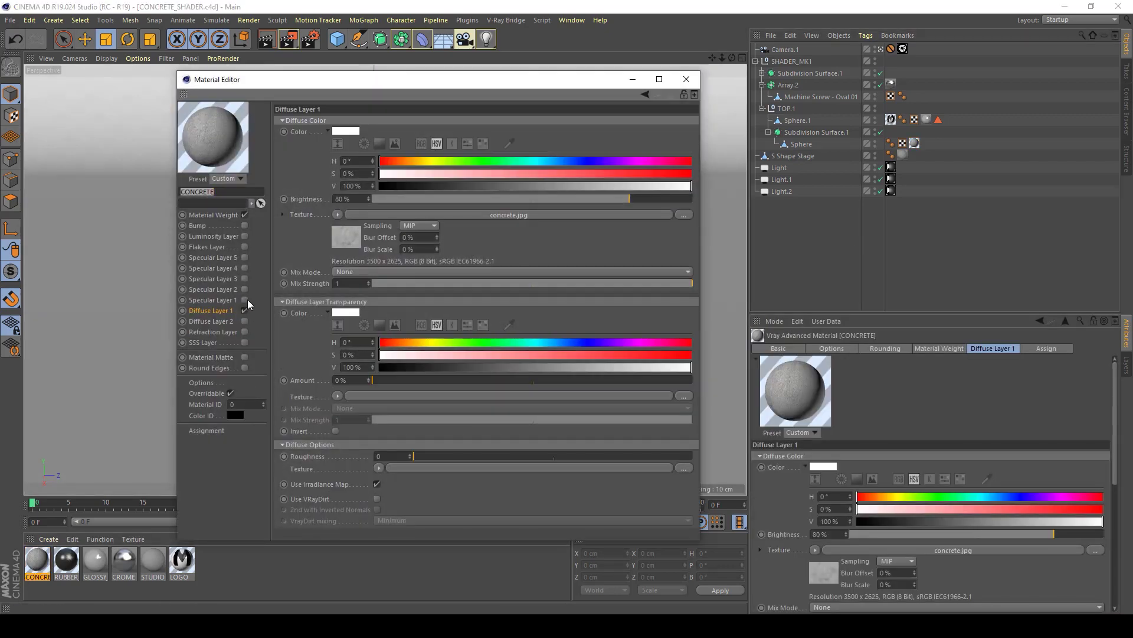
pyautogui.click(244, 300)
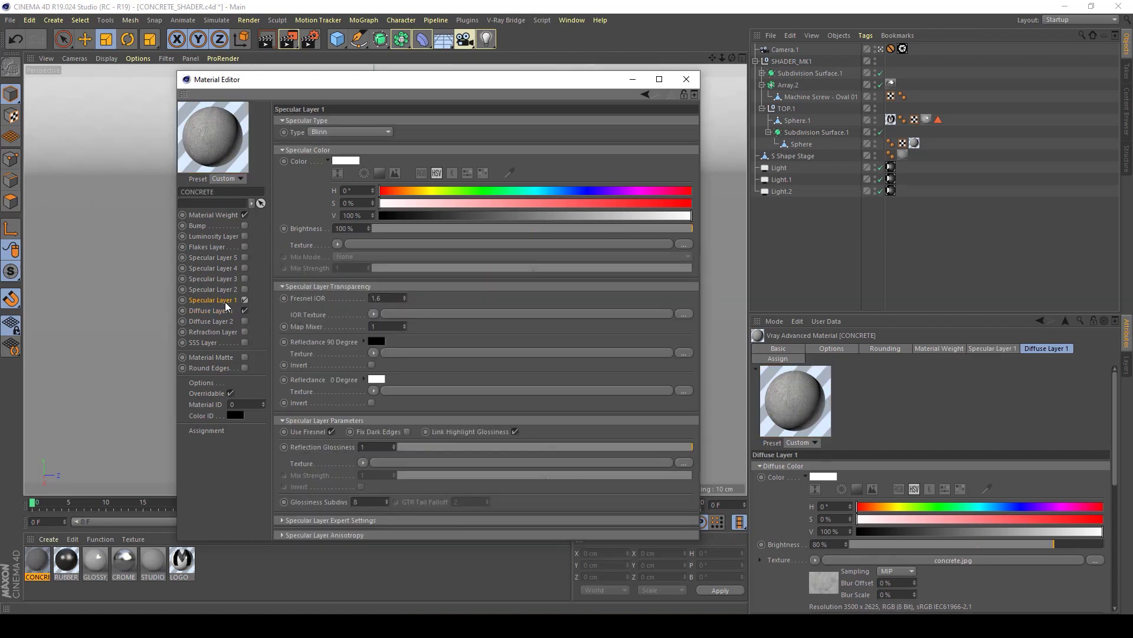
pyautogui.click(224, 312)
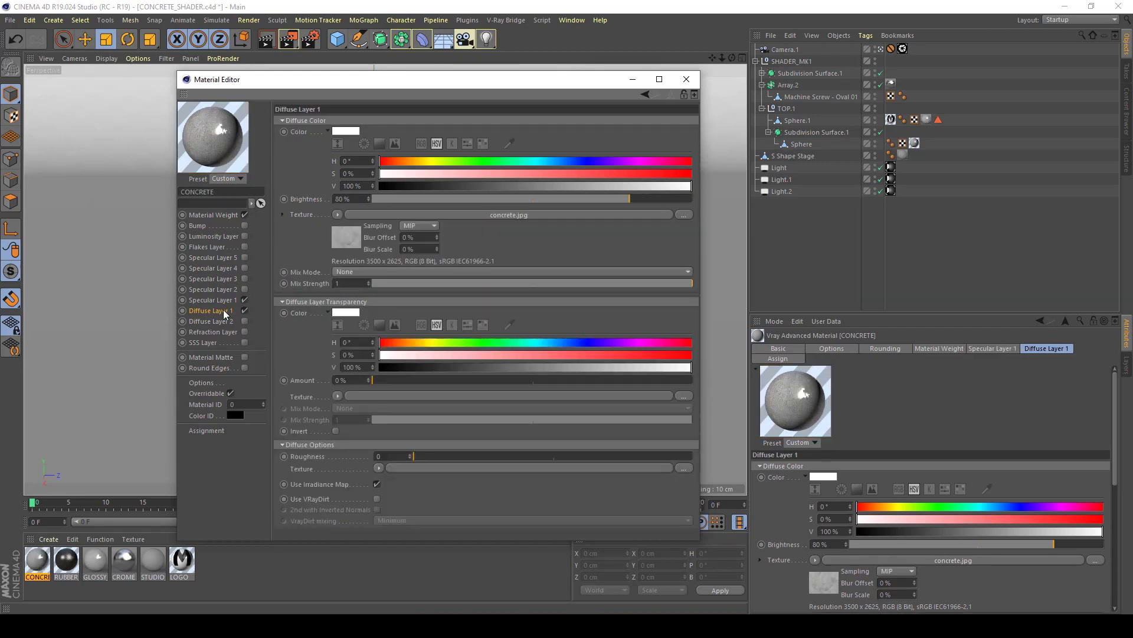
pyautogui.rightClick(303, 220)
pyautogui.click(324, 262)
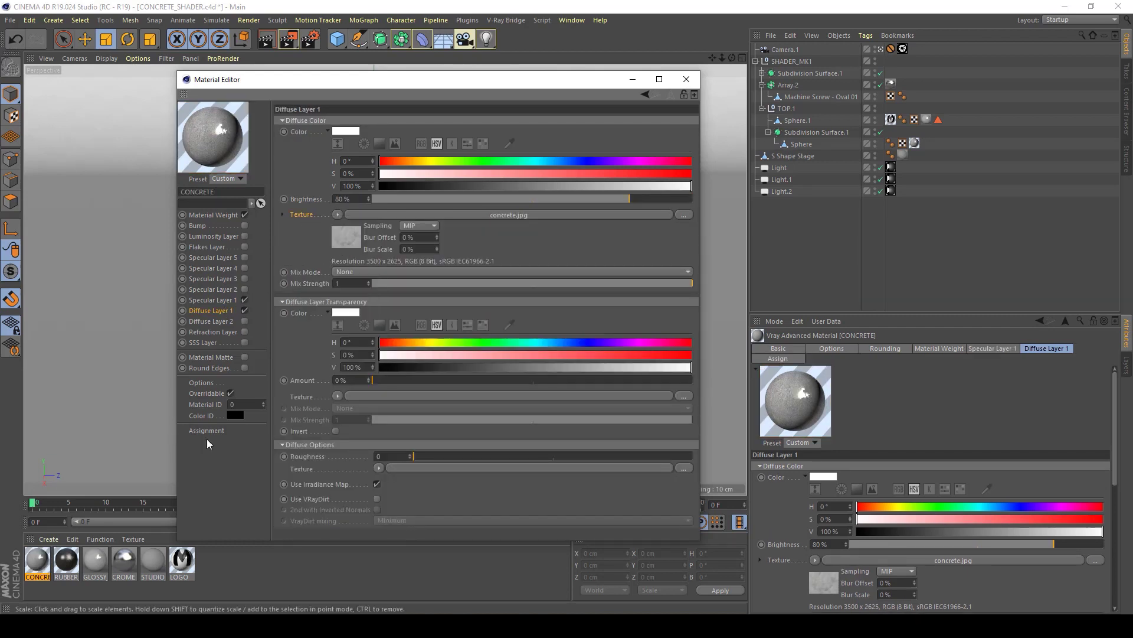
pyautogui.click(226, 301)
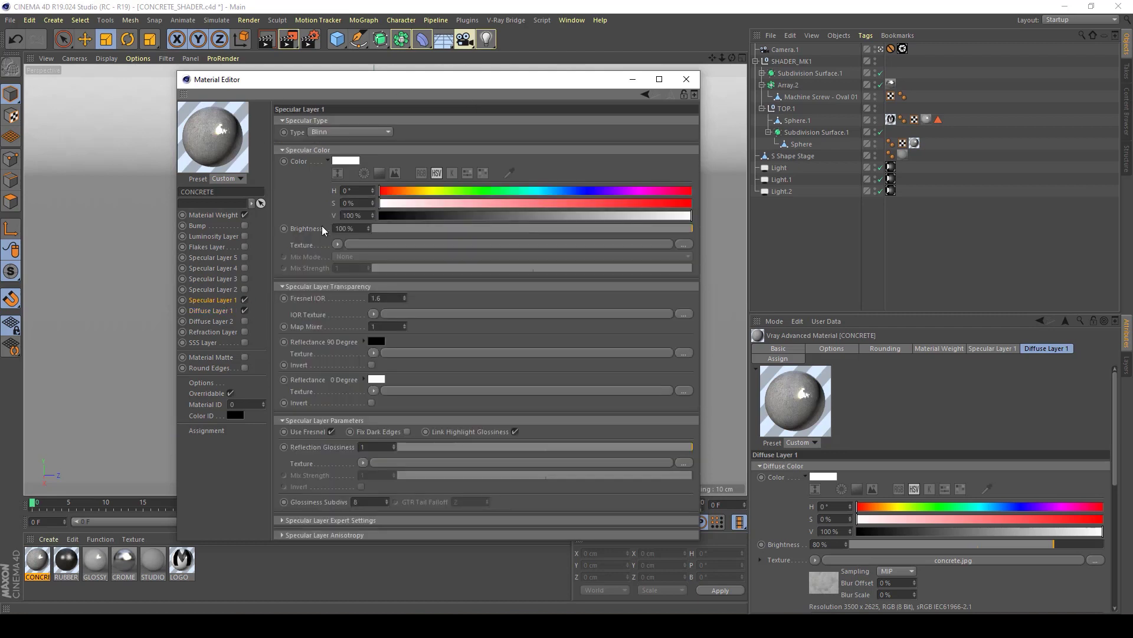
pyautogui.rightClick(306, 251)
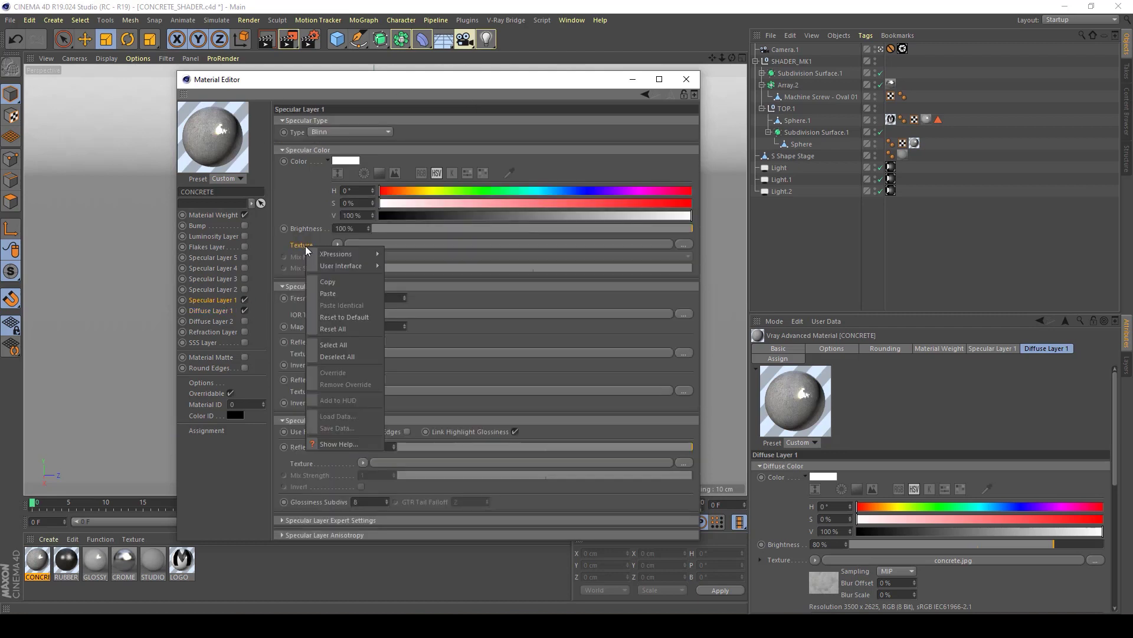
pyautogui.click(344, 294)
# Wrap the specular concrete texture in a Filter shader with Saturation -100%.
pyautogui.click(338, 245)
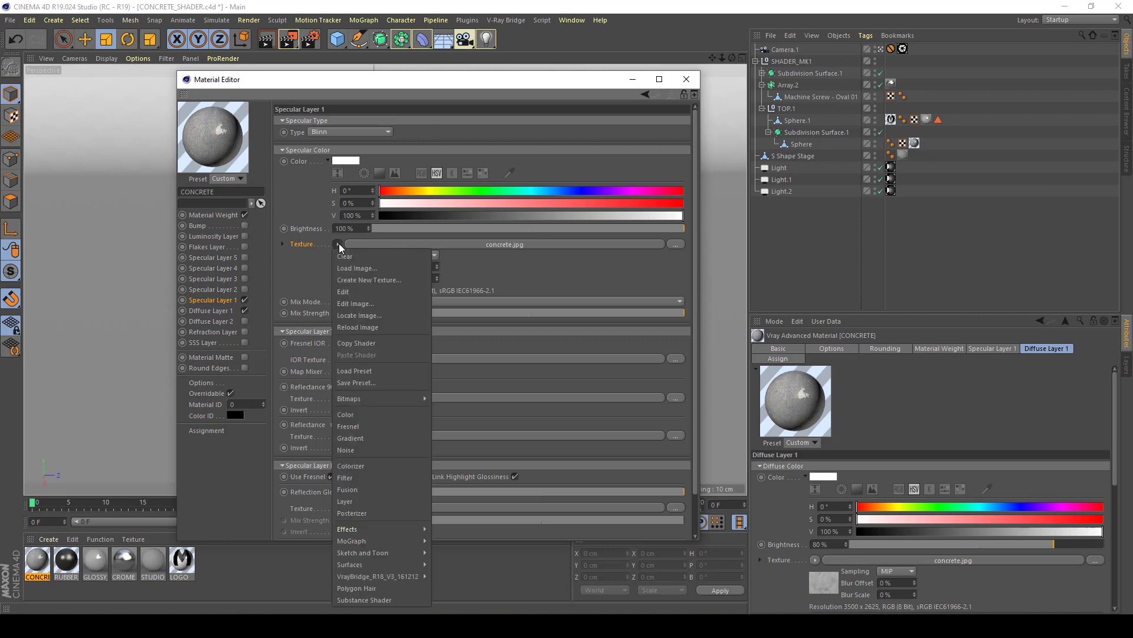
pyautogui.click(349, 467)
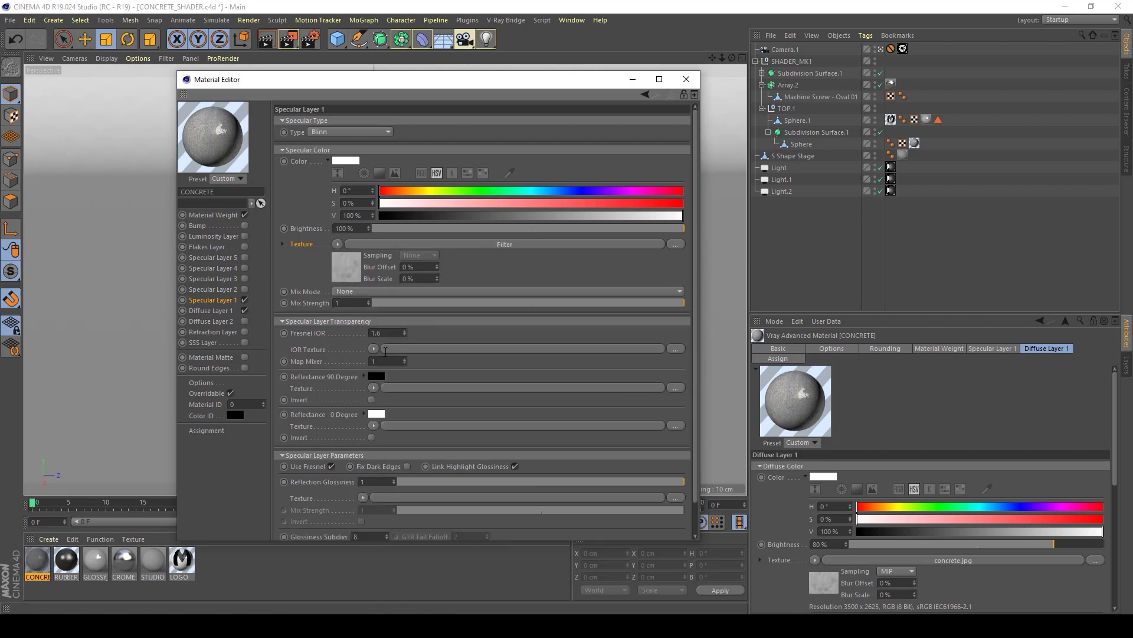
pyautogui.click(339, 271)
pyautogui.moveTo(397, 273); pyautogui.dragTo(76, 264)
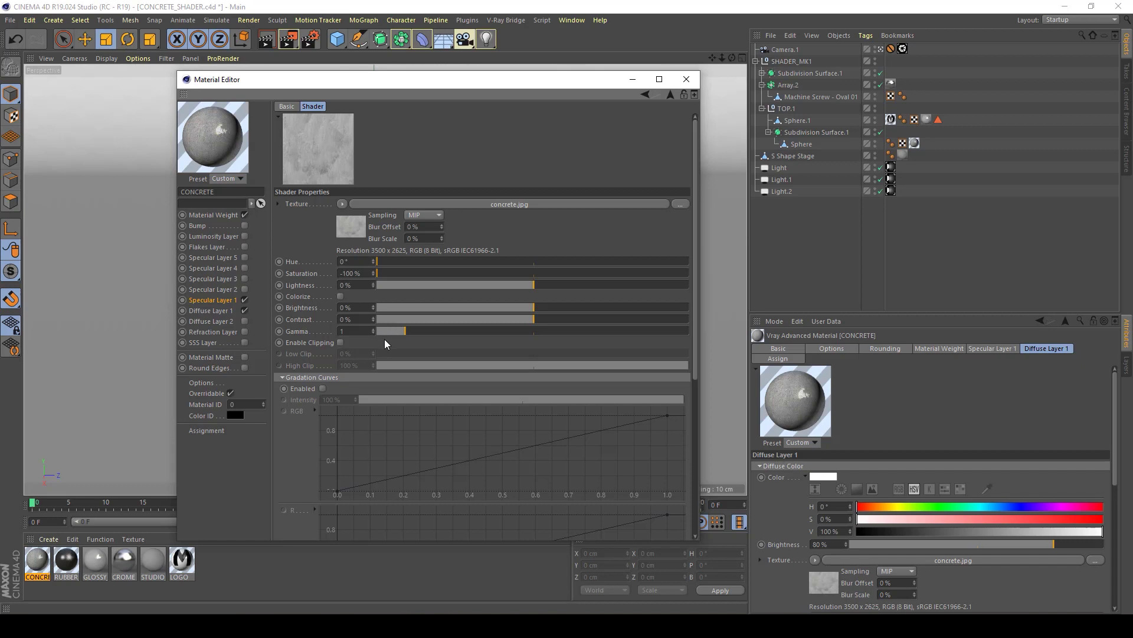
# Enable clipping on the Filter shader, with Low Clip 20% and High Clip 60%.
pyautogui.click(341, 343)
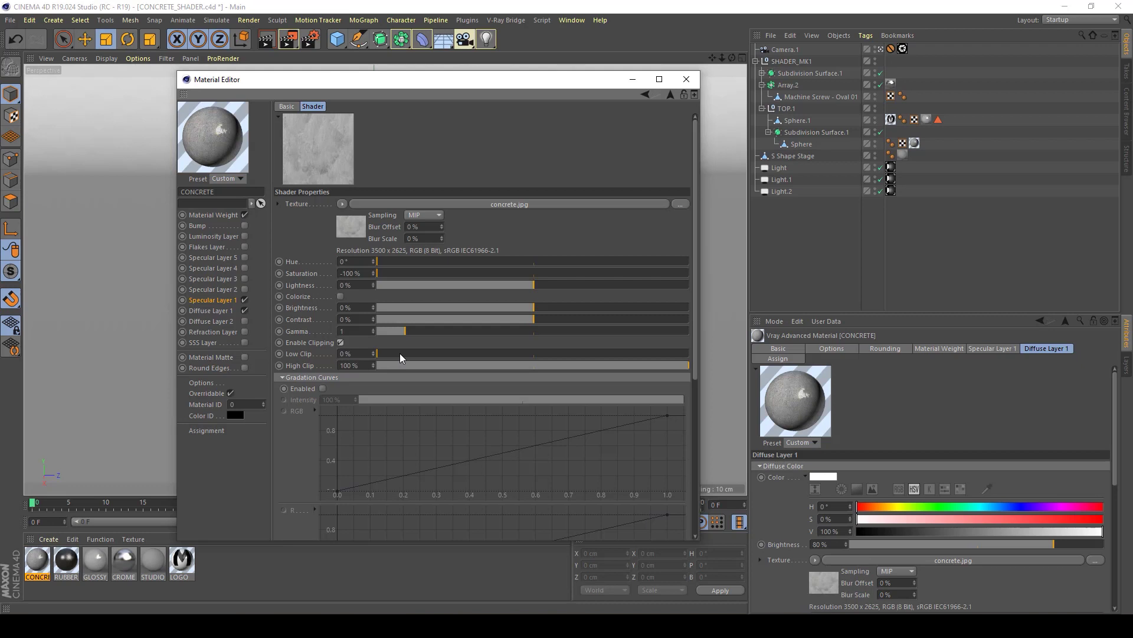
pyautogui.moveTo(401, 359); pyautogui.dragTo(427, 356)
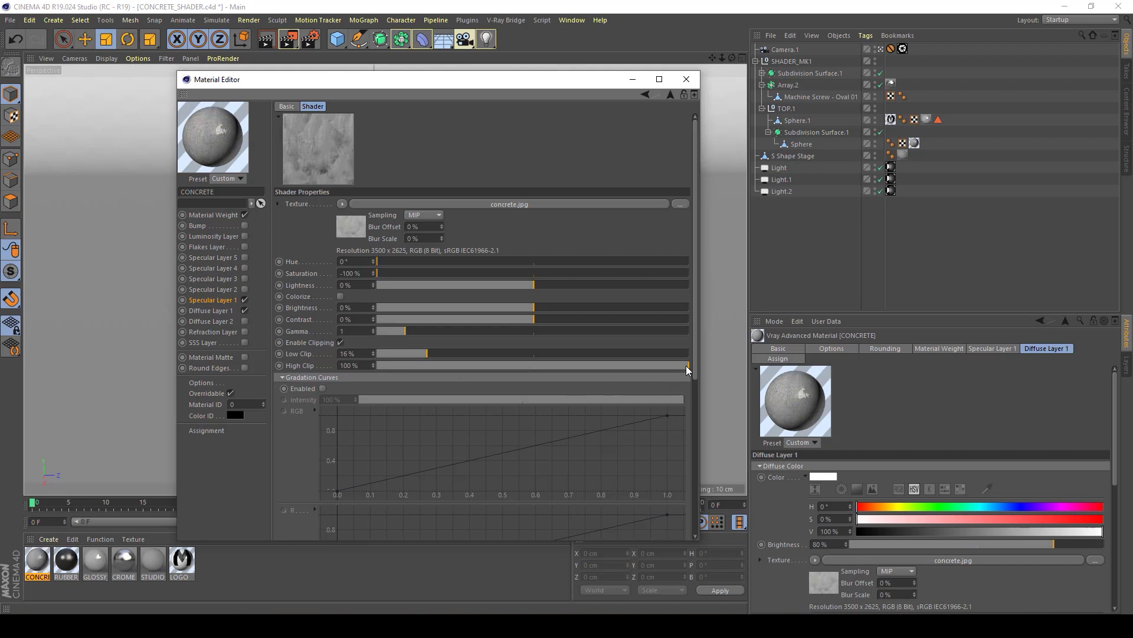
pyautogui.moveTo(688, 370); pyautogui.dragTo(649, 367)
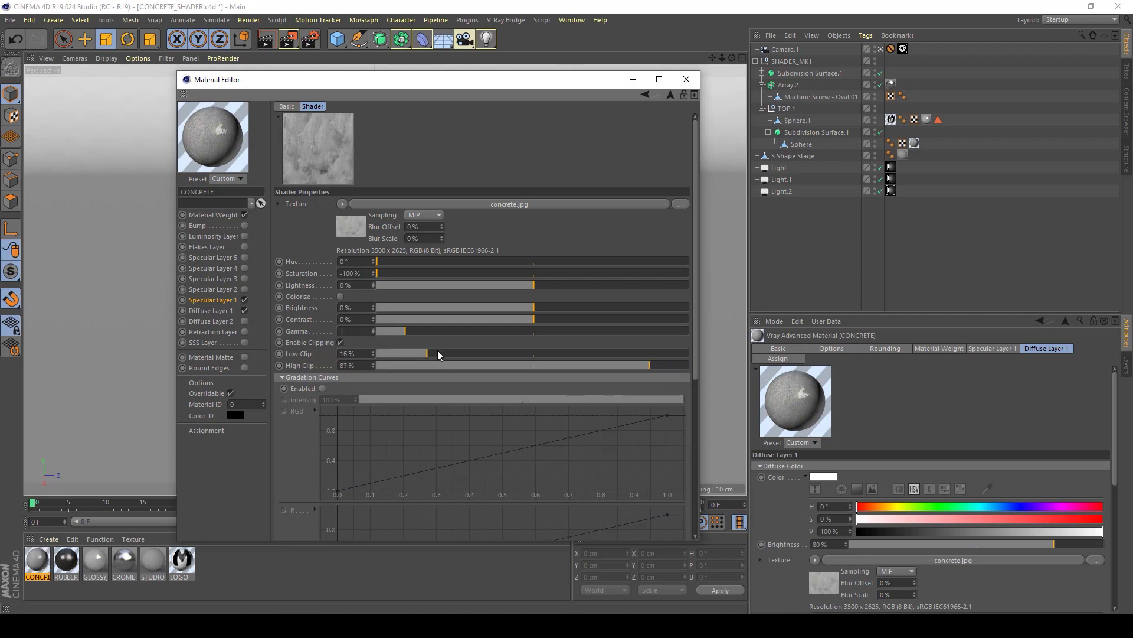
pyautogui.moveTo(451, 354)
pyautogui.mouseDown()
pyautogui.moveTo(406, 357)
pyautogui.moveTo(435, 358)
pyautogui.mouseUp()
pyautogui.moveTo(622, 362); pyautogui.dragTo(565, 370)
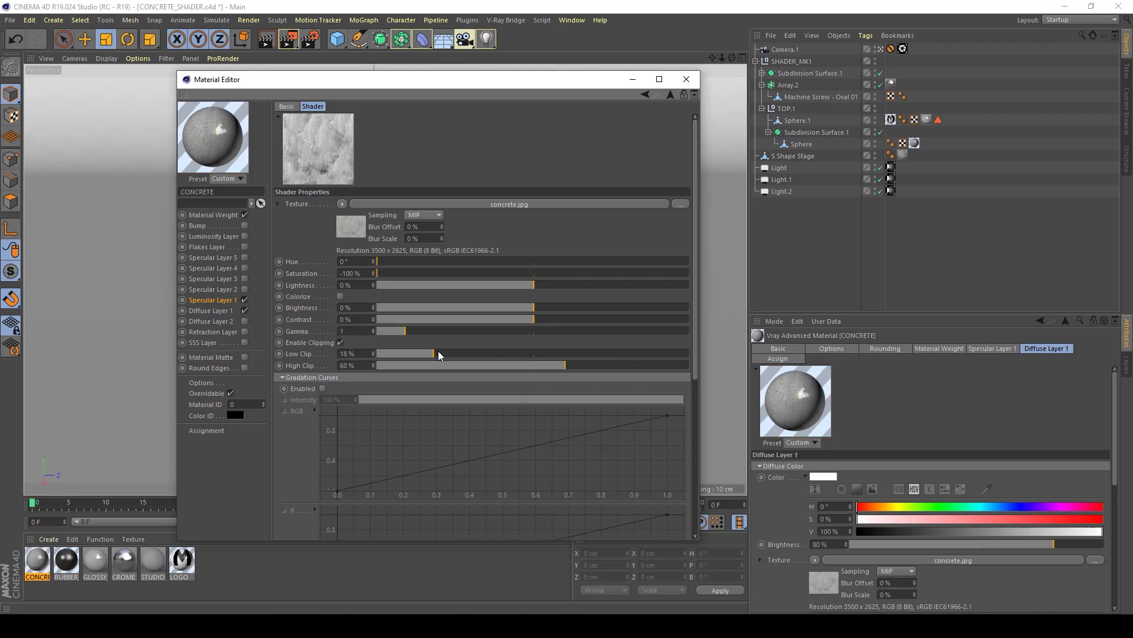
pyautogui.moveTo(440, 356)
pyautogui.mouseDown()
pyautogui.moveTo(454, 357)
pyautogui.moveTo(439, 356)
pyautogui.mouseUp()
pyautogui.click(214, 301)
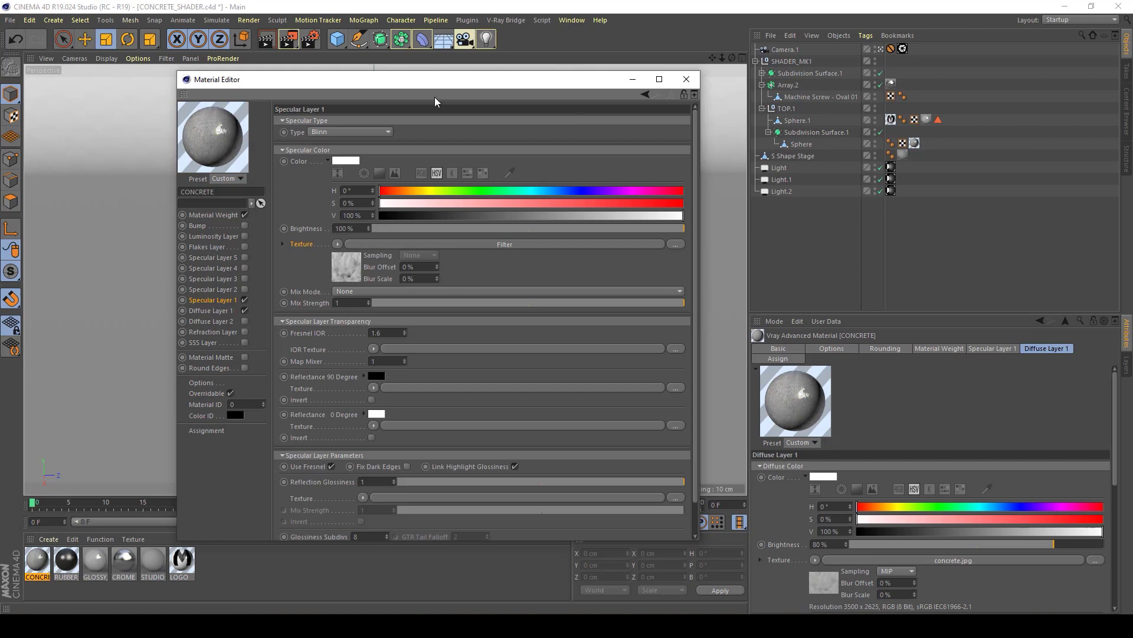
# Set Specular Layer 1 Reflection Glossiness to 0.6 and close the material editor.
pyautogui.moveTo(493, 88); pyautogui.dragTo(501, 59)
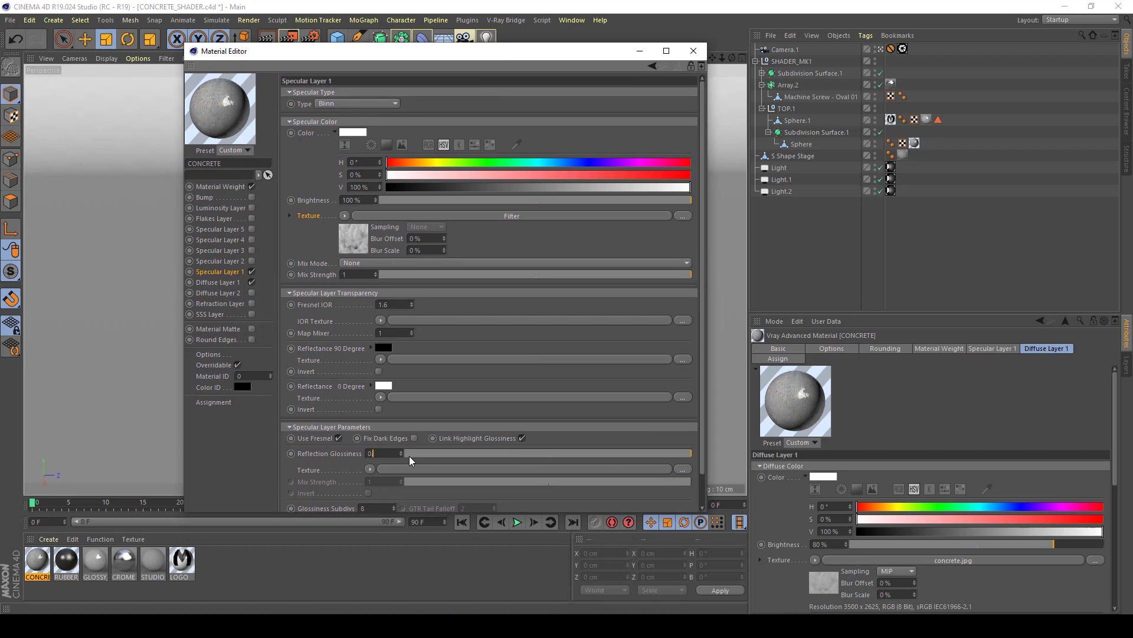
pyautogui.press('Return')
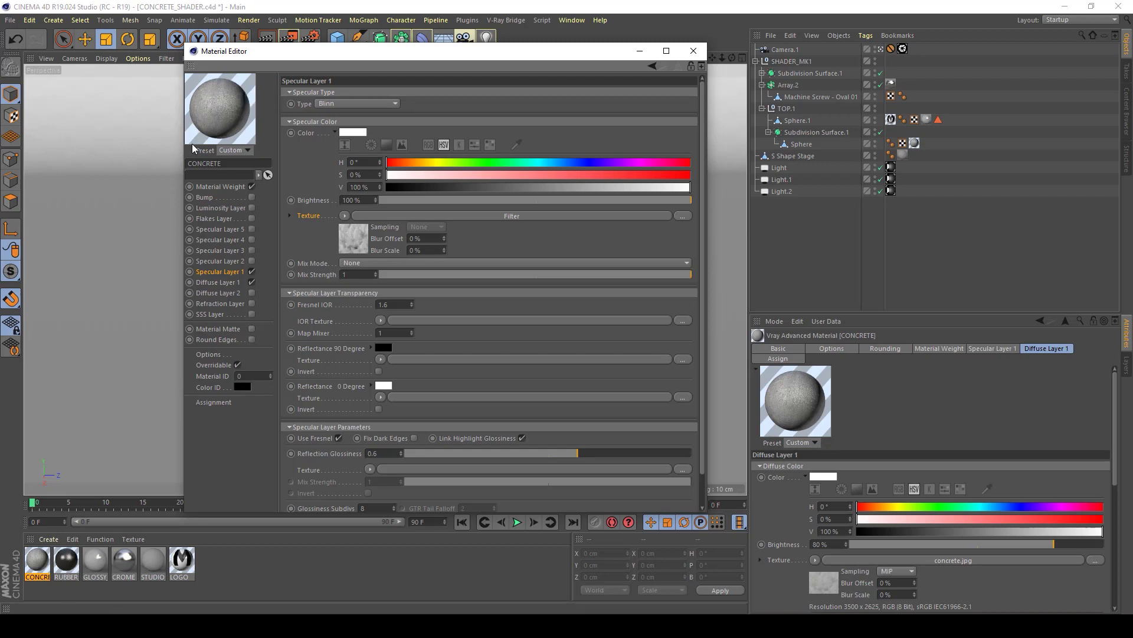
pyautogui.click(699, 58)
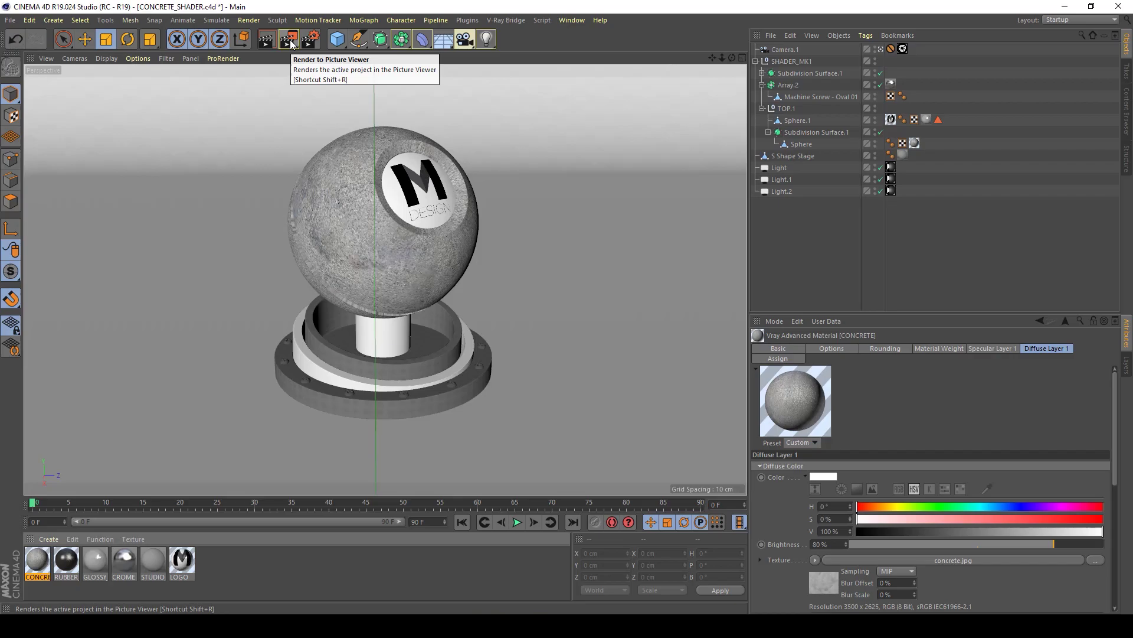
# Render the concrete sphere scene to the Picture Viewer, finishing in 00:01:14.
pyautogui.click(291, 43)
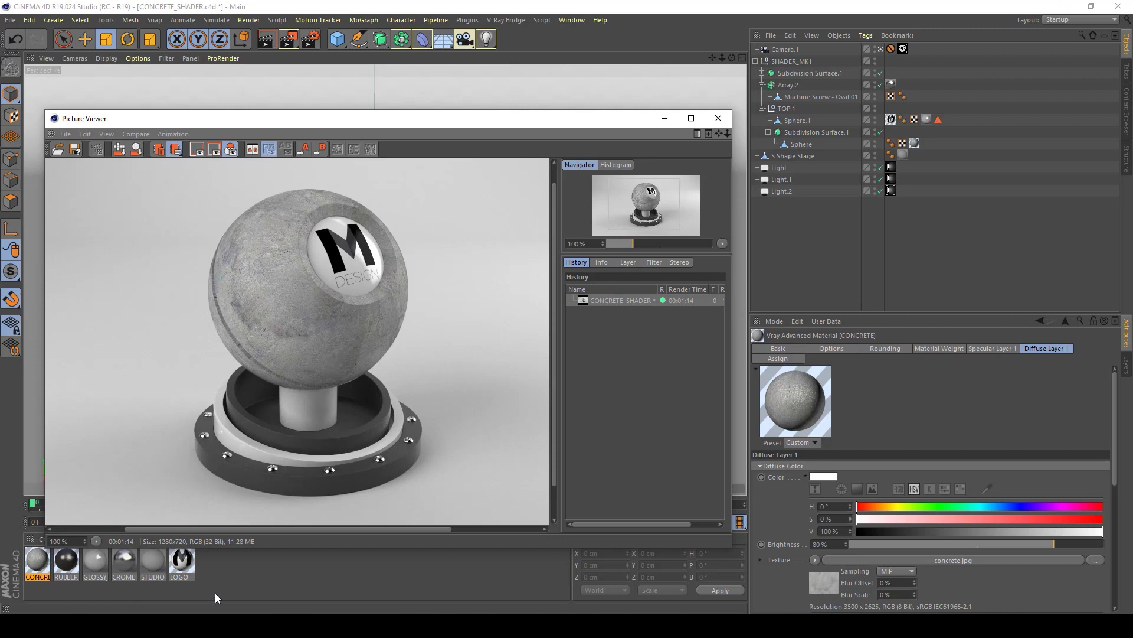
pyautogui.click(34, 567)
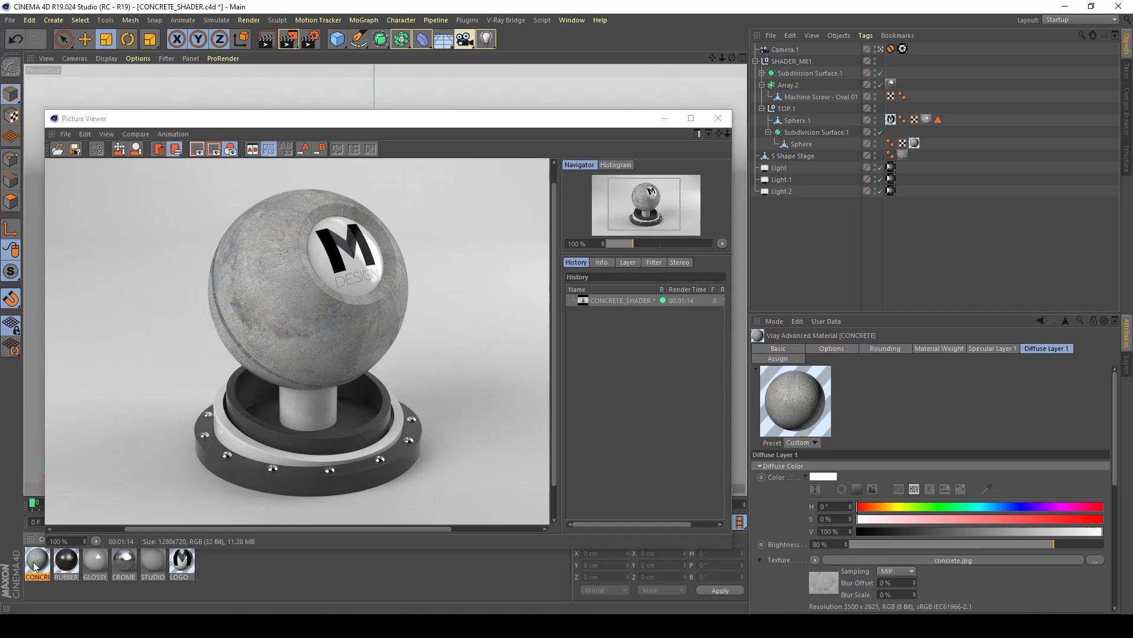
# Open the CONCRETE material and enable its Bump channel.
pyautogui.doubleClick(34, 566)
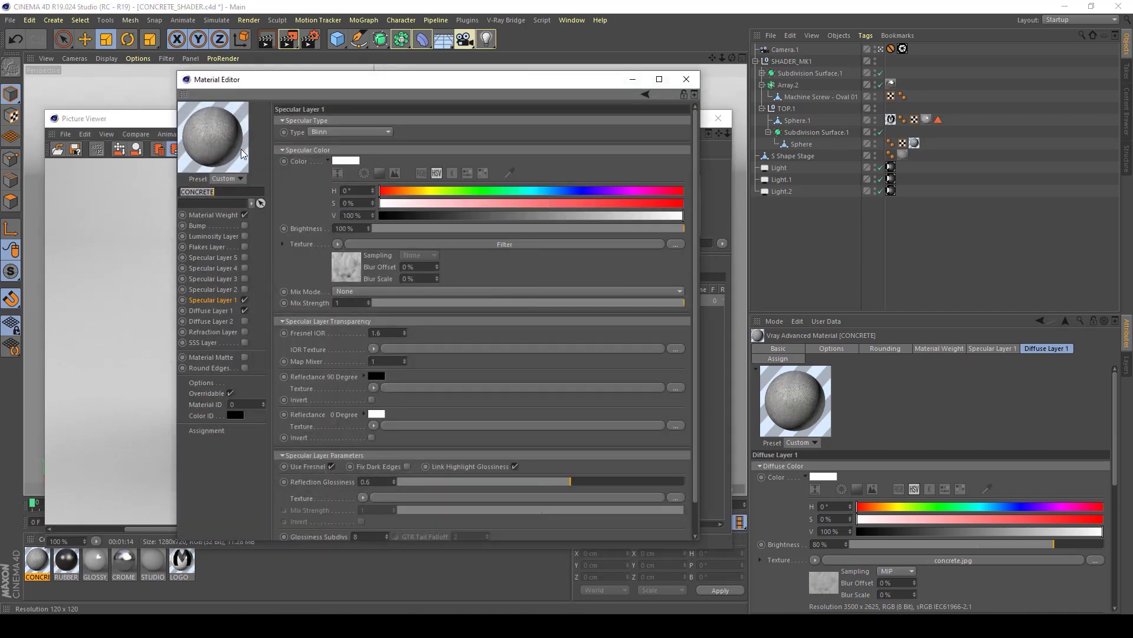
pyautogui.moveTo(334, 77); pyautogui.dragTo(505, 77)
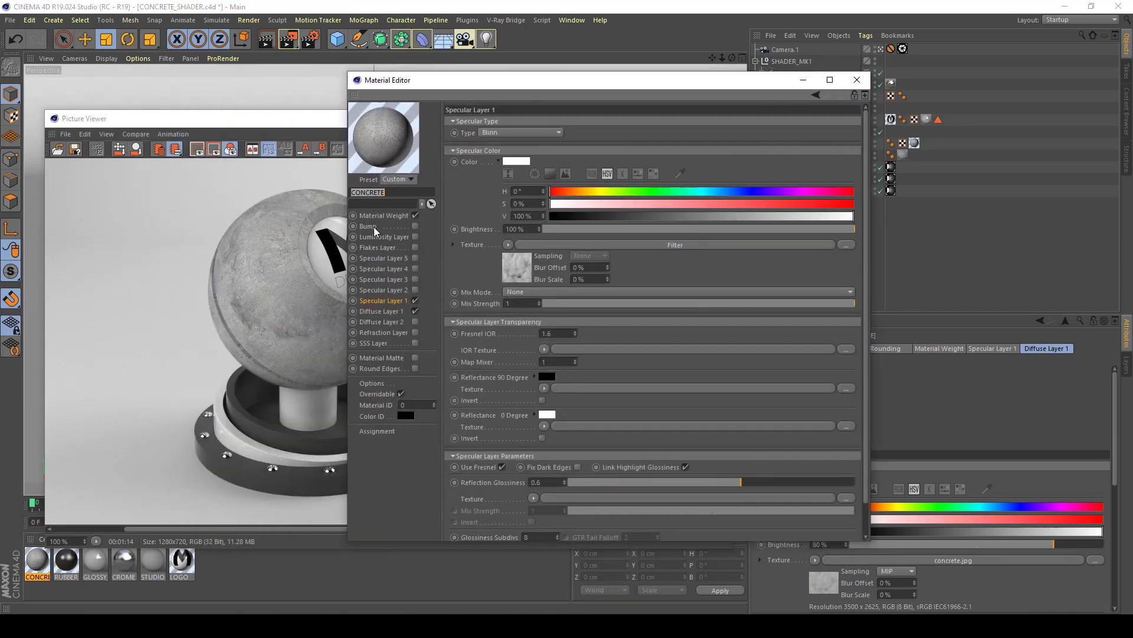
pyautogui.click(373, 227)
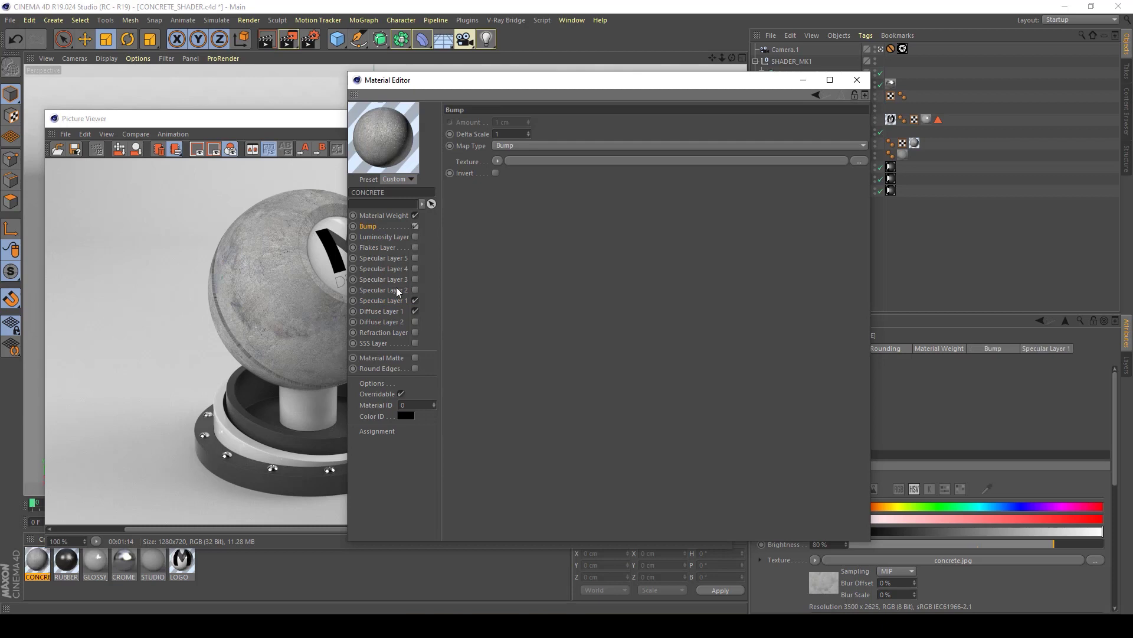
# Copy the Specular Layer 1 Filter texture and paste it into the Bump texture slot.
pyautogui.click(384, 301)
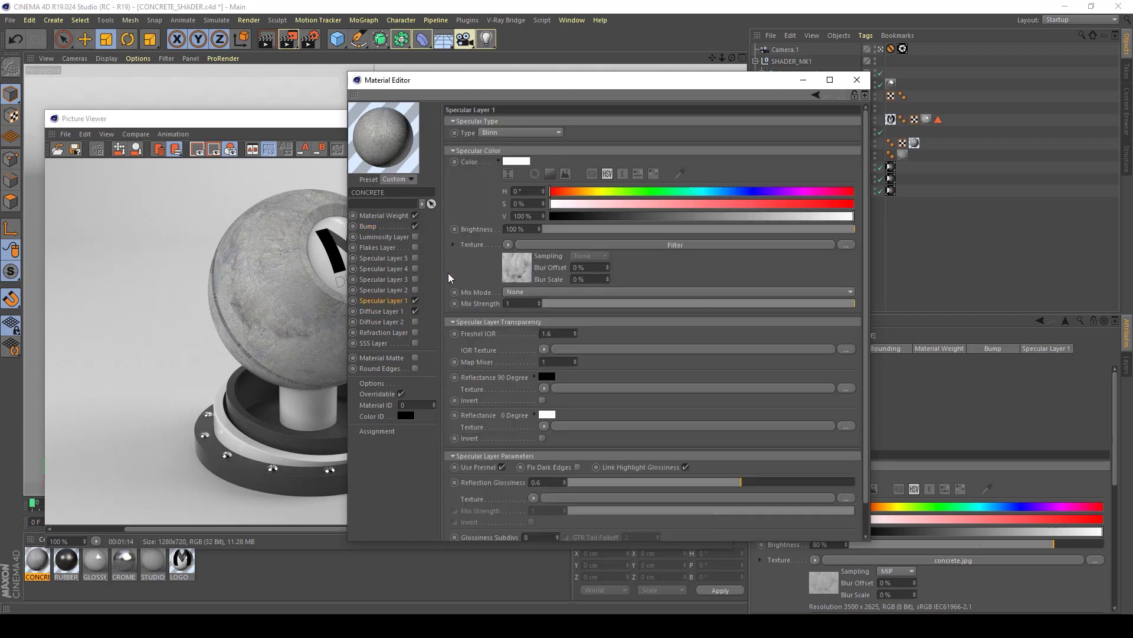
pyautogui.rightClick(482, 250)
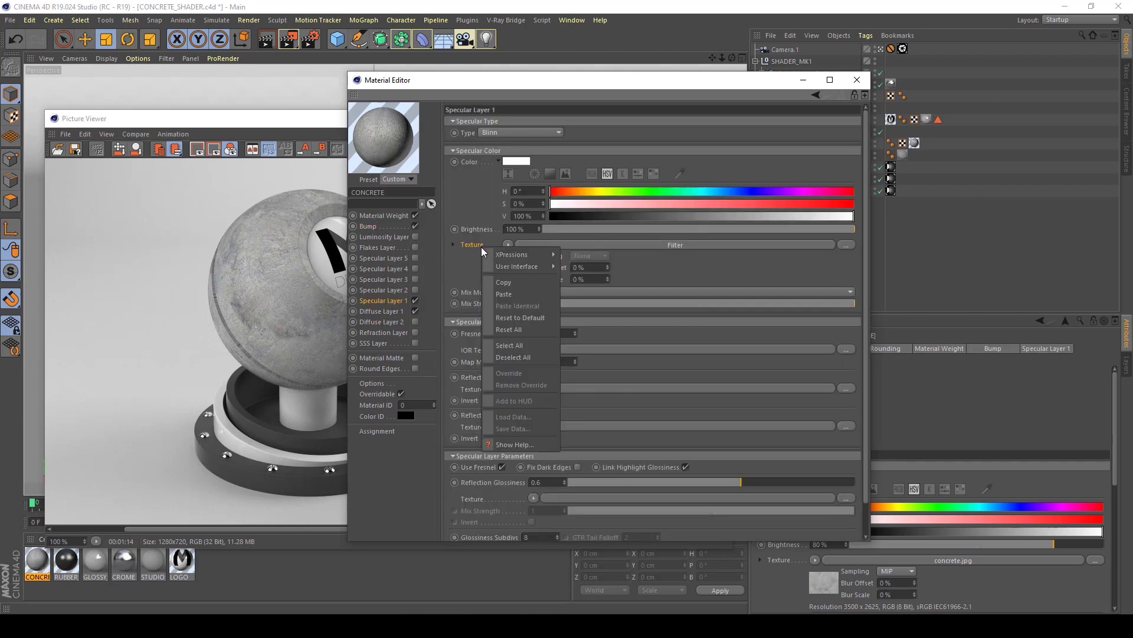
pyautogui.click(503, 283)
pyautogui.click(383, 227)
pyautogui.rightClick(477, 166)
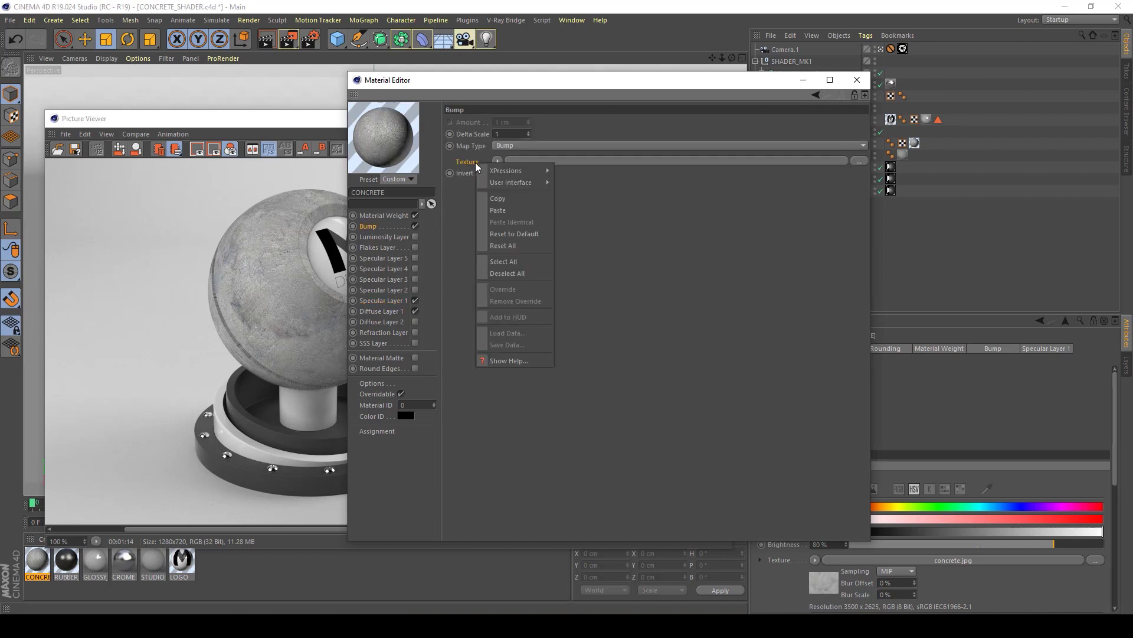
pyautogui.click(506, 212)
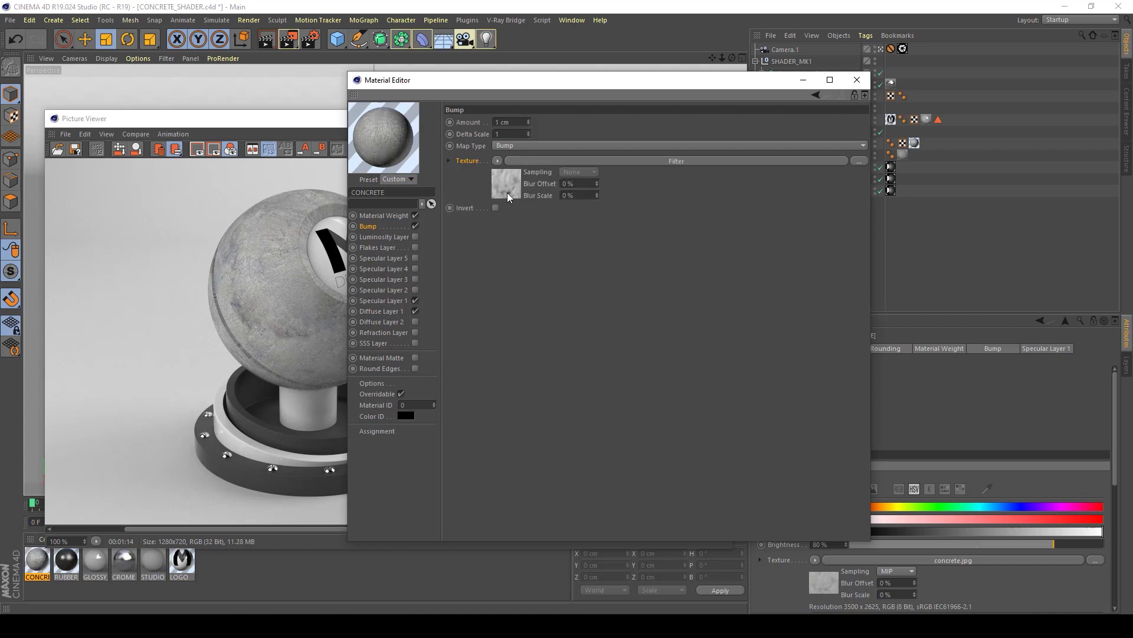
# Set bump amount to 0.05 cm, lower the bump Filter's High Clip, and close the editor.
pyautogui.doubleClick(506, 124)
pyautogui.write('0.05')
pyautogui.press('Return')
pyautogui.click(508, 187)
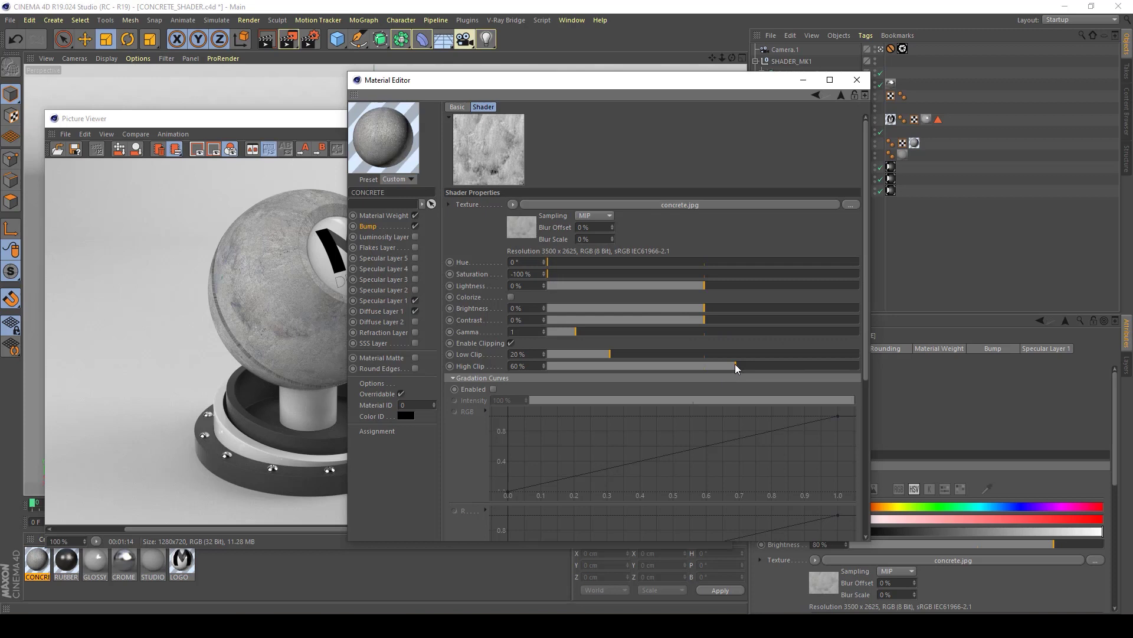
pyautogui.moveTo(736, 366); pyautogui.dragTo(683, 371)
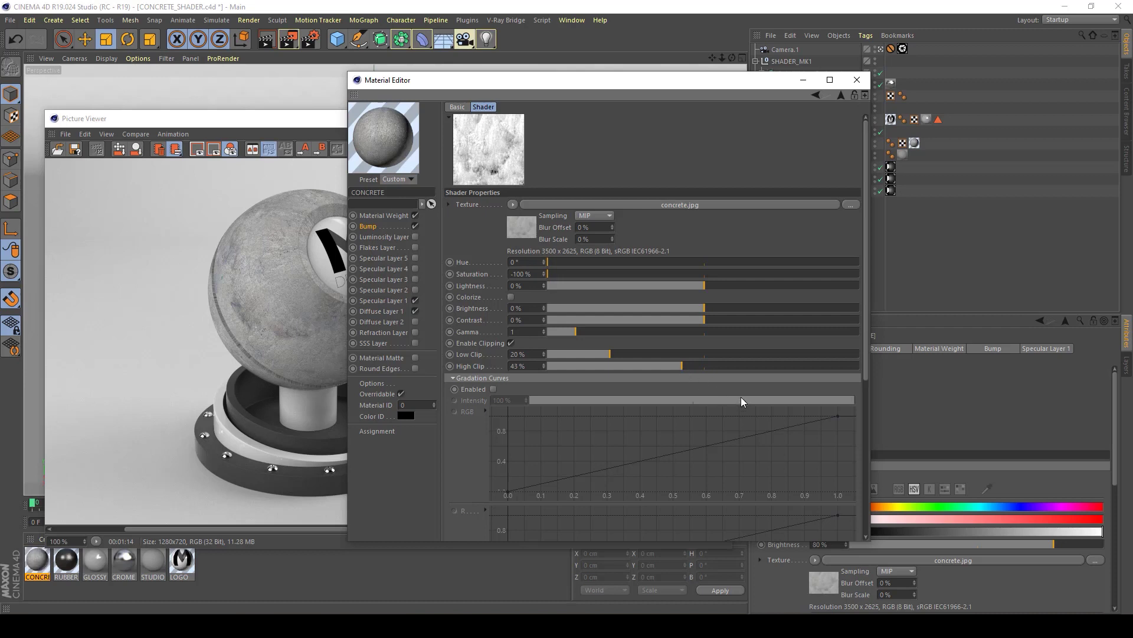
pyautogui.click(856, 80)
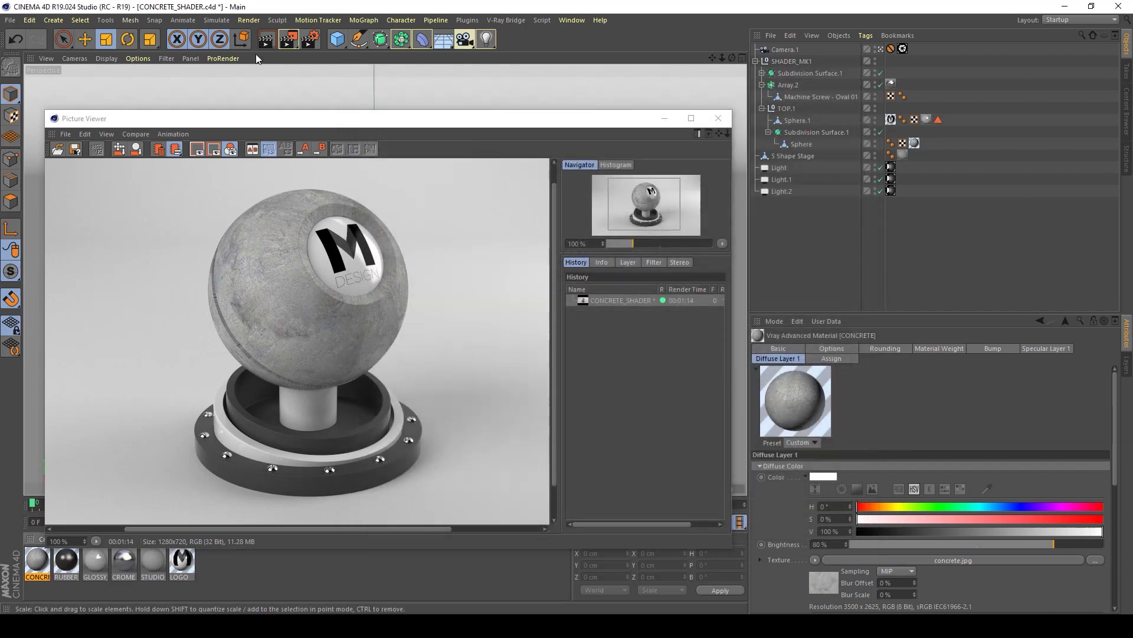
# Render the bump-mapped concrete sphere again, adding a 00:01:21 render to the history.
pyautogui.click(294, 45)
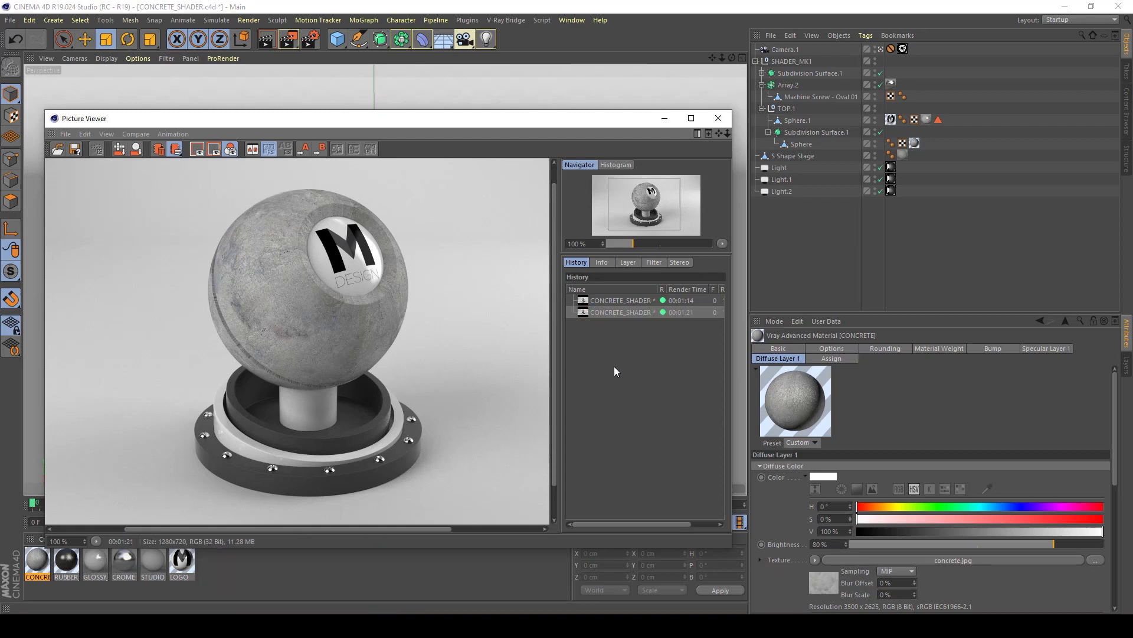
pyautogui.press('Up')
pyautogui.press('Down')
pyautogui.press('Up')
pyautogui.press('Down')
pyautogui.press('Up')
pyautogui.press('Down')
pyautogui.press('Up')
pyautogui.press('Down')
pyautogui.press('Up')
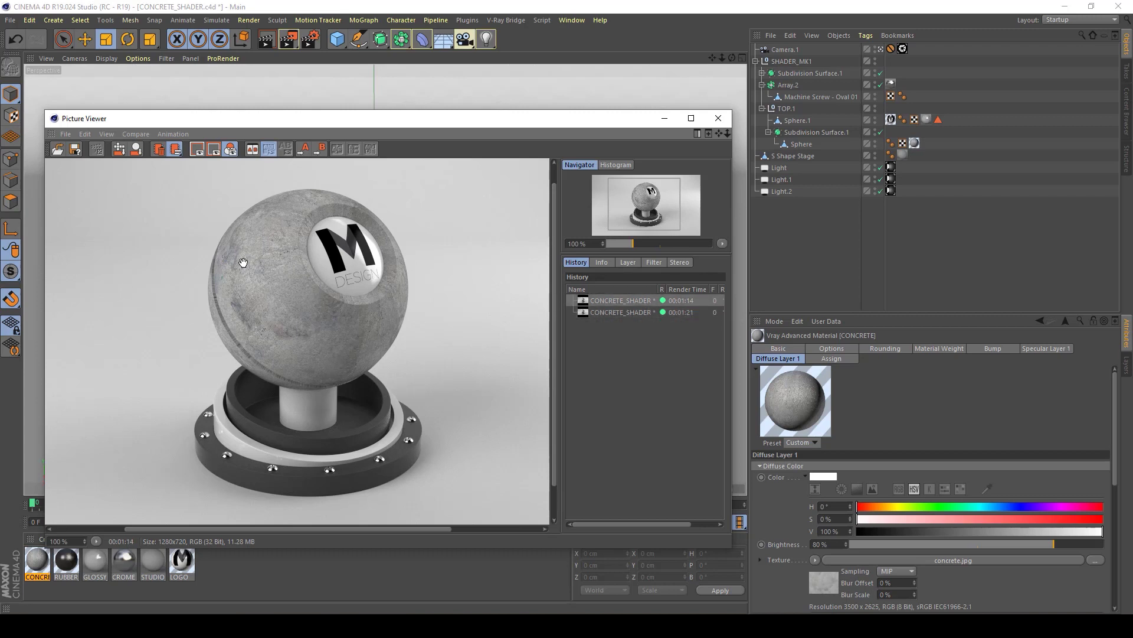
pyautogui.press('Down')
pyautogui.press('Up')
pyautogui.press('Down')
pyautogui.press('Up')
pyautogui.press('Down')
pyautogui.press('Up')
pyautogui.press('Down')
pyautogui.press('Up')
pyautogui.press('Down')
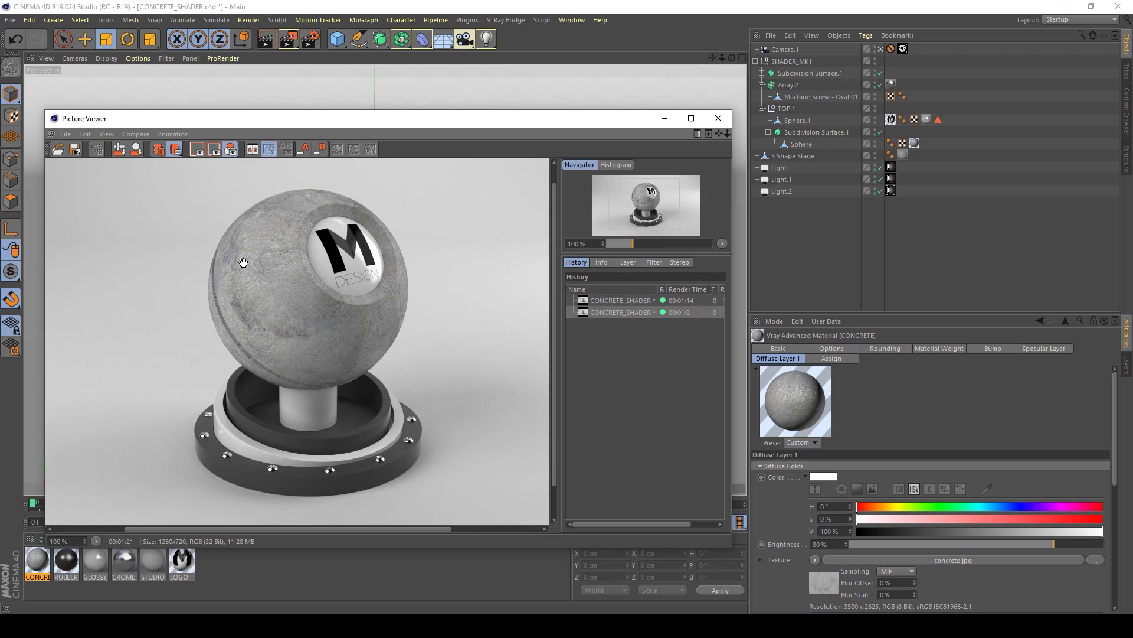
pyautogui.press('Up')
pyautogui.press('Down')
pyautogui.press('Up')
pyautogui.press('Down')
pyautogui.press('Up')
pyautogui.press('Down')
pyautogui.press('Up')
pyautogui.press('Down')
pyautogui.press('Up')
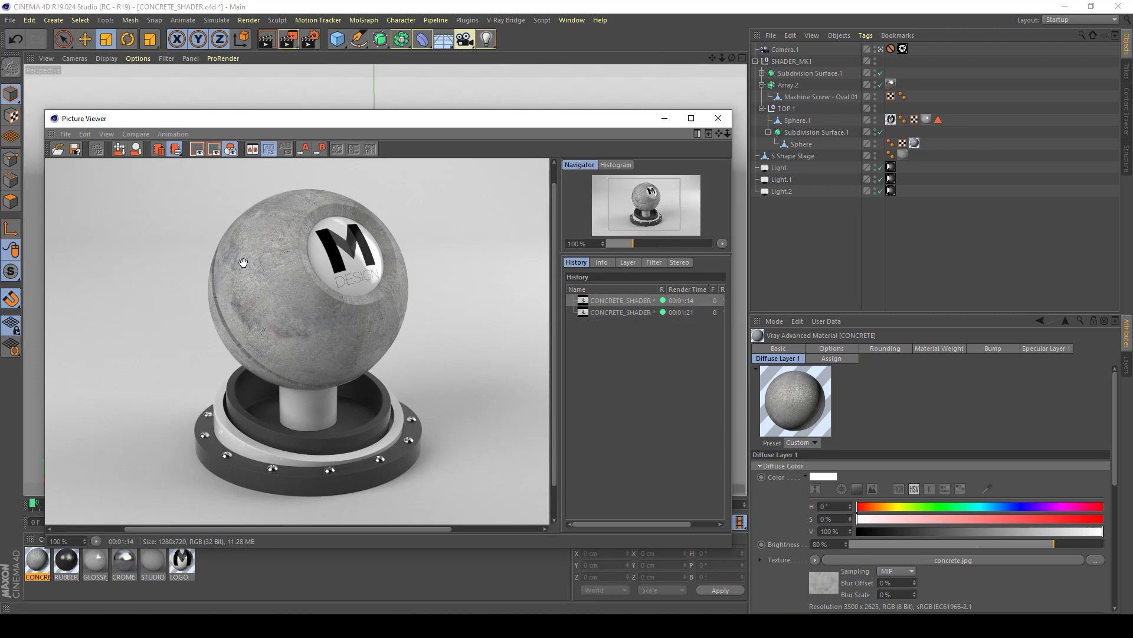
pyautogui.press('Down')
pyautogui.press('Up')
pyautogui.press('Down')
pyautogui.press('Up')
pyautogui.press('Down')
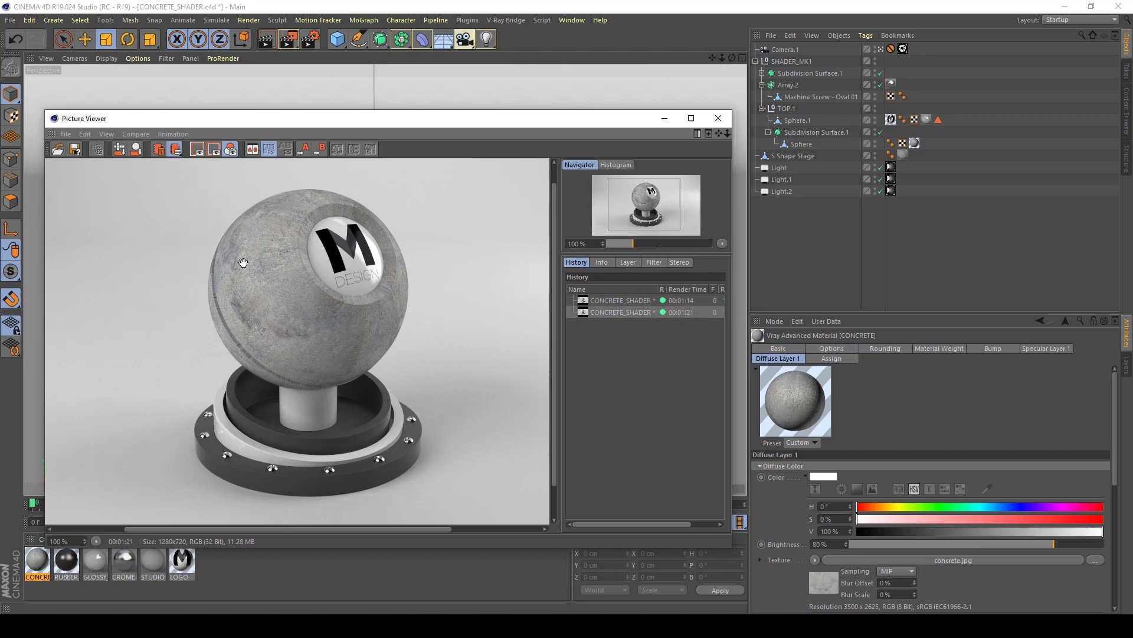
pyautogui.press('Up')
pyautogui.press('Down')
# Open the CONCRETE material and set its Bump Amount to 0.1 cm.
pyautogui.click(41, 564)
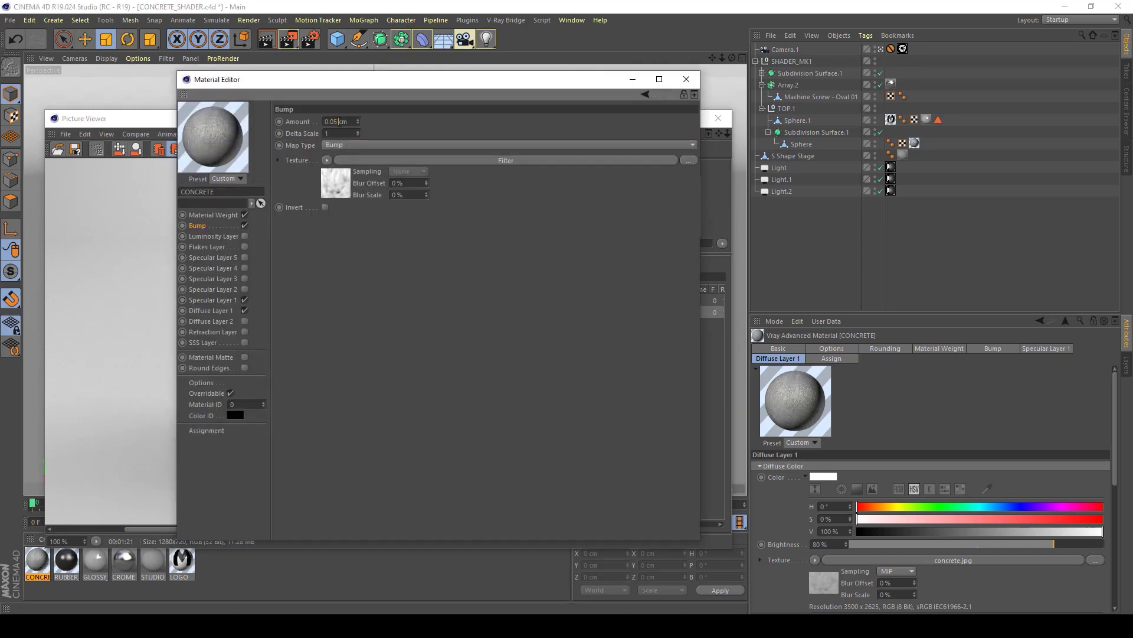
pyautogui.moveTo(338, 122); pyautogui.dragTo(334, 121)
pyautogui.write('1')
pyautogui.press('Return')
# In Specular Layer 1, set Reflection Glossiness to 0.7 and drag Mix Strength down to 0.87.
pyautogui.click(212, 299)
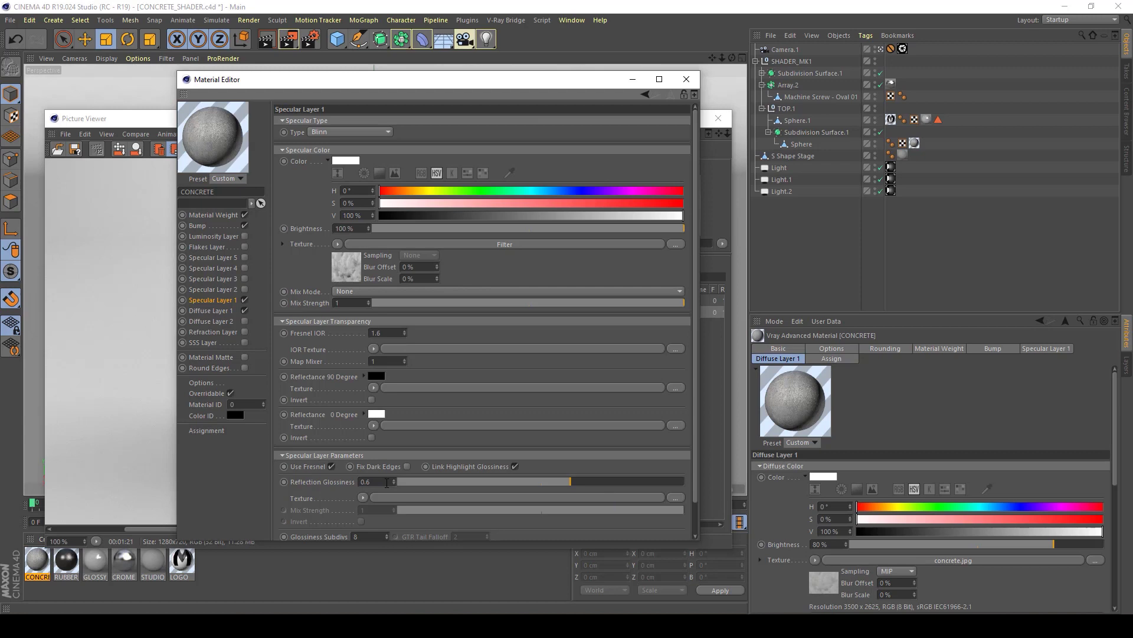
pyautogui.doubleClick(389, 482)
pyautogui.press('Return')
pyautogui.moveTo(679, 306); pyautogui.dragTo(670, 304)
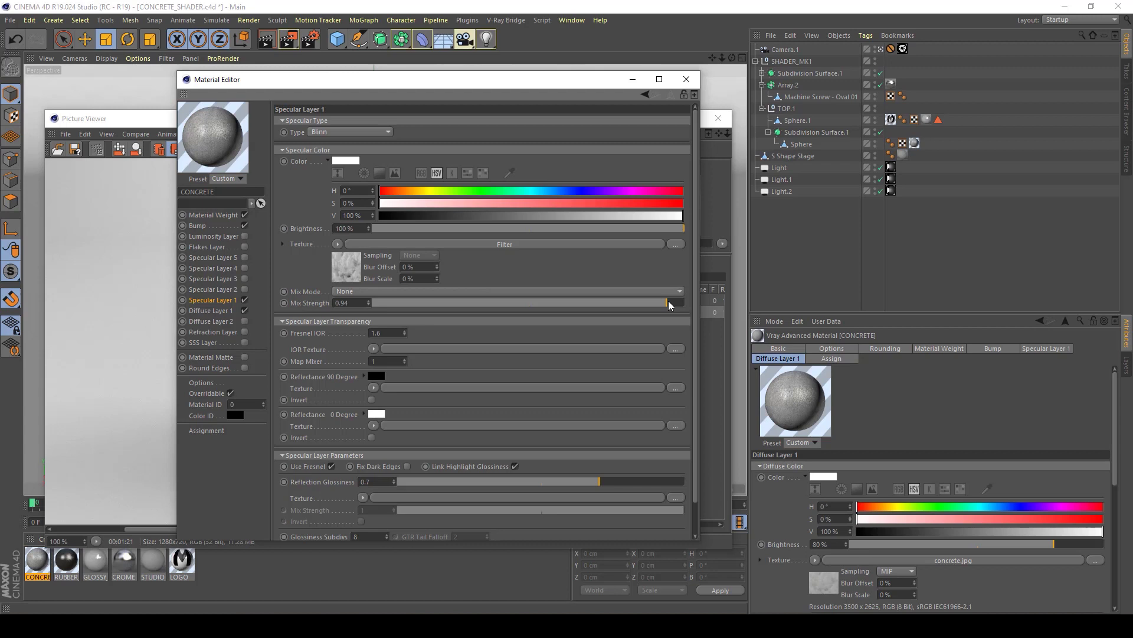
pyautogui.moveTo(669, 304); pyautogui.dragTo(648, 305)
# Enter Mix Strength 0.5, return Reflection Glossiness to 0.6, and close the Material Editor.
pyautogui.click(359, 303)
pyautogui.press('BackSpace')
pyautogui.press('BackSpace')
pyautogui.press('BackSpace')
pyautogui.write('.5')
pyautogui.press('Return')
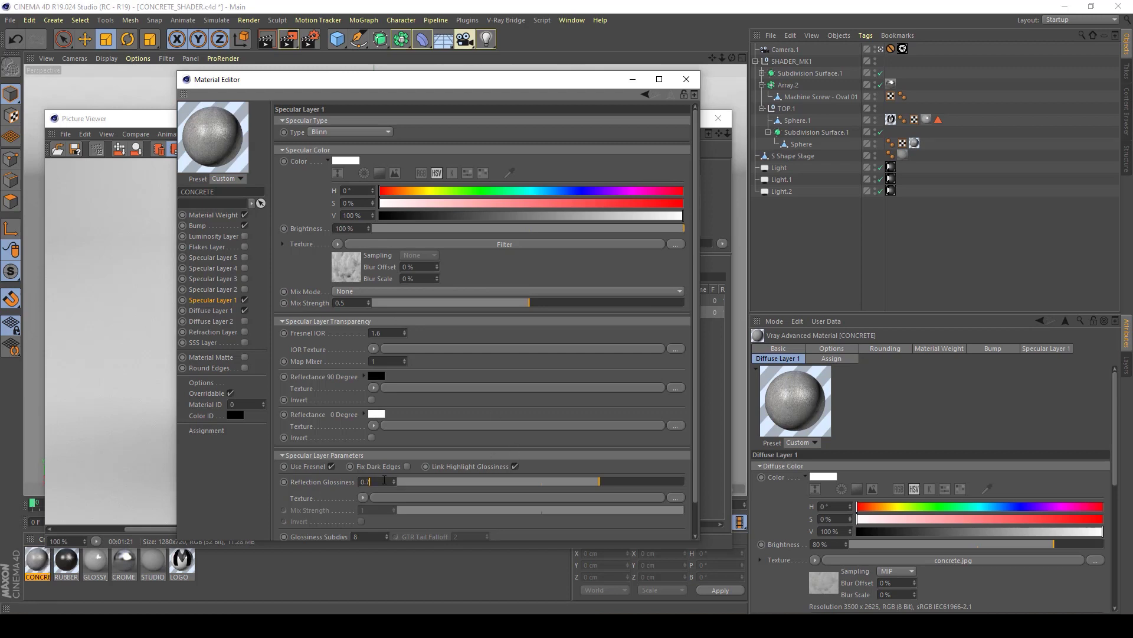
pyautogui.click(393, 479)
pyautogui.press('Return')
pyautogui.click(686, 80)
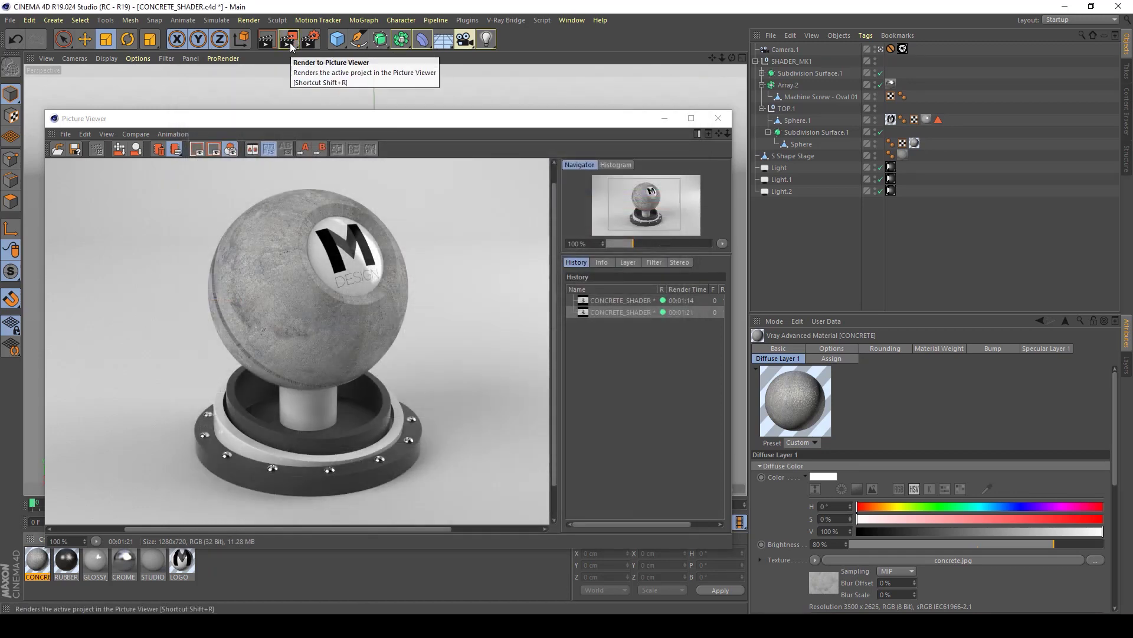
# Render the scene to the Picture Viewer, producing a third CONCRETE_SHADER render in 00:01:25.
pyautogui.click(289, 40)
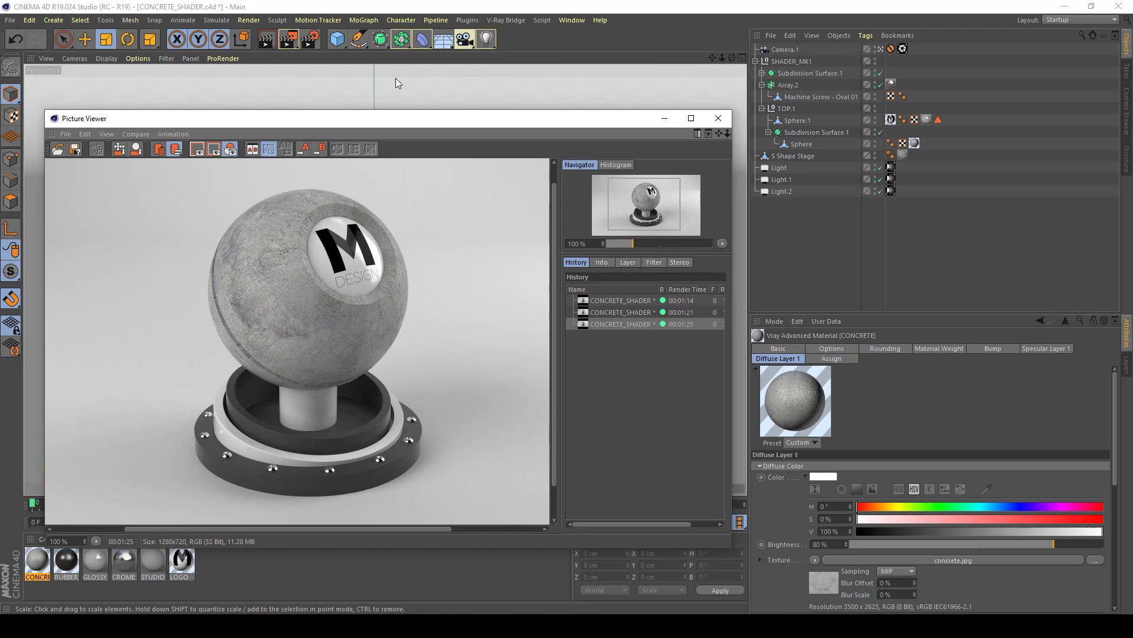
pyautogui.press('Up')
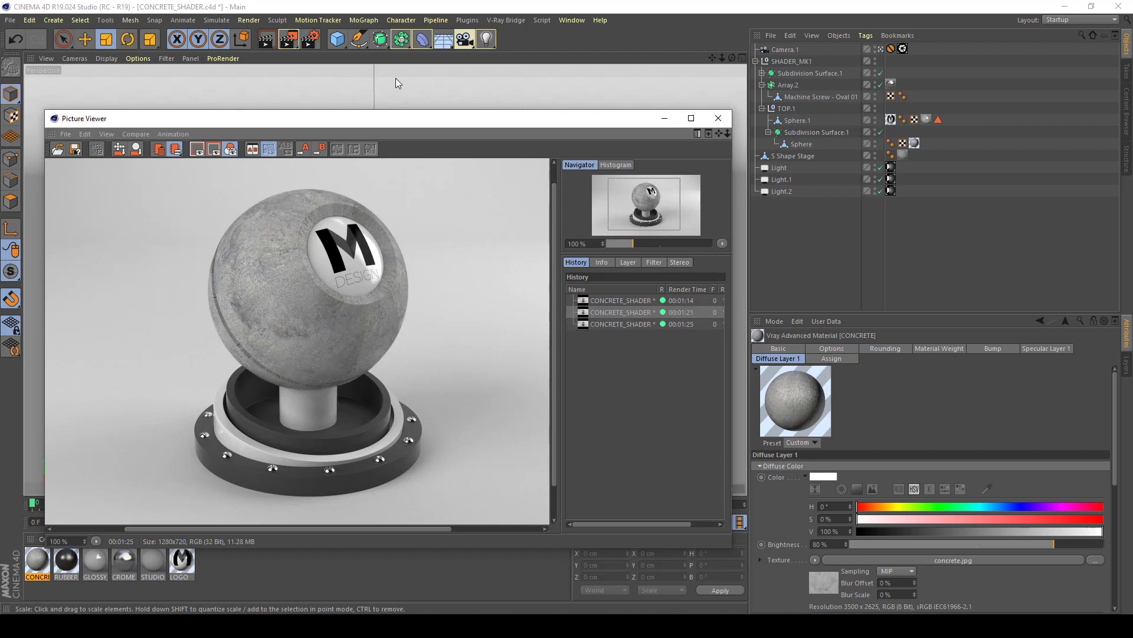
pyautogui.press('Down')
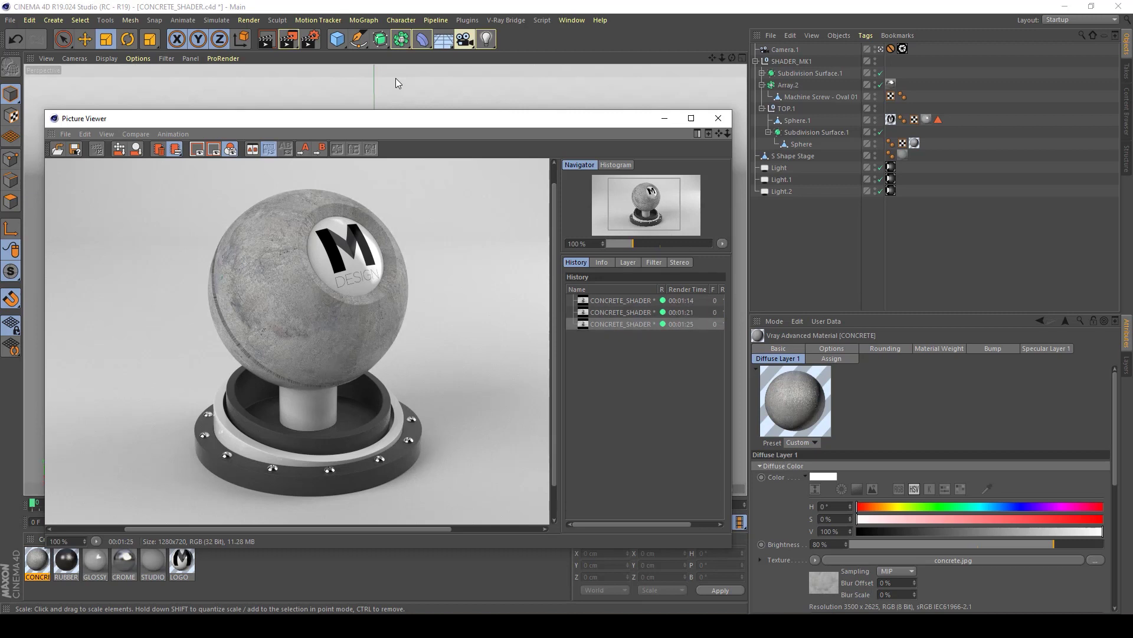
pyautogui.press('Up')
pyautogui.press('Down')
pyautogui.press('Up')
pyautogui.press('Down')
pyautogui.press('Up')
pyautogui.press('Down')
pyautogui.press('Up')
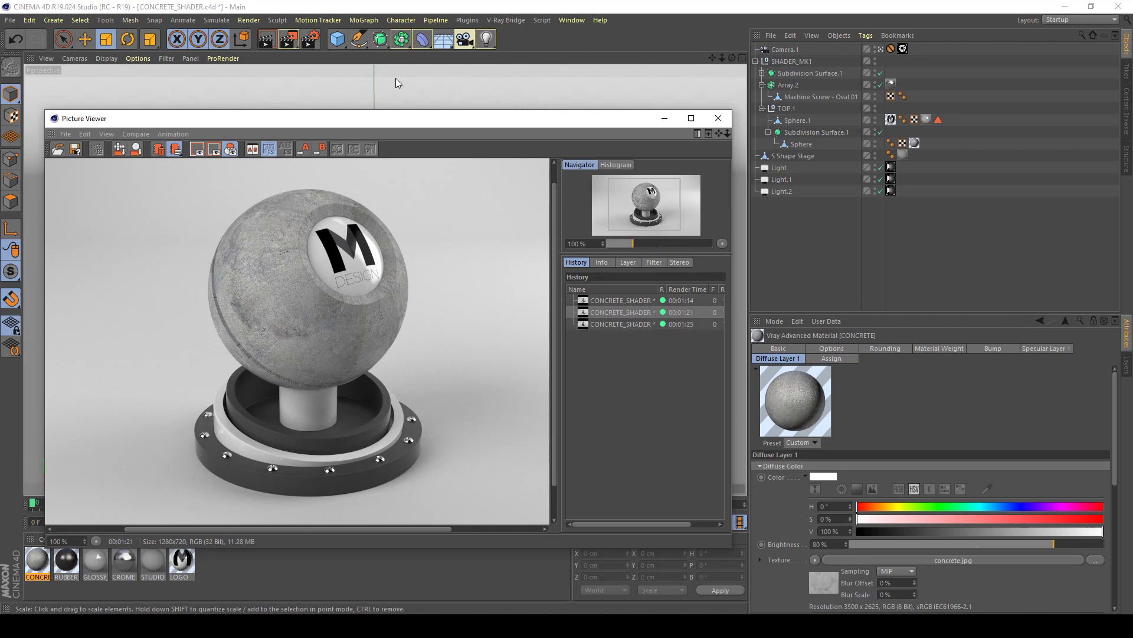
pyautogui.press('Down')
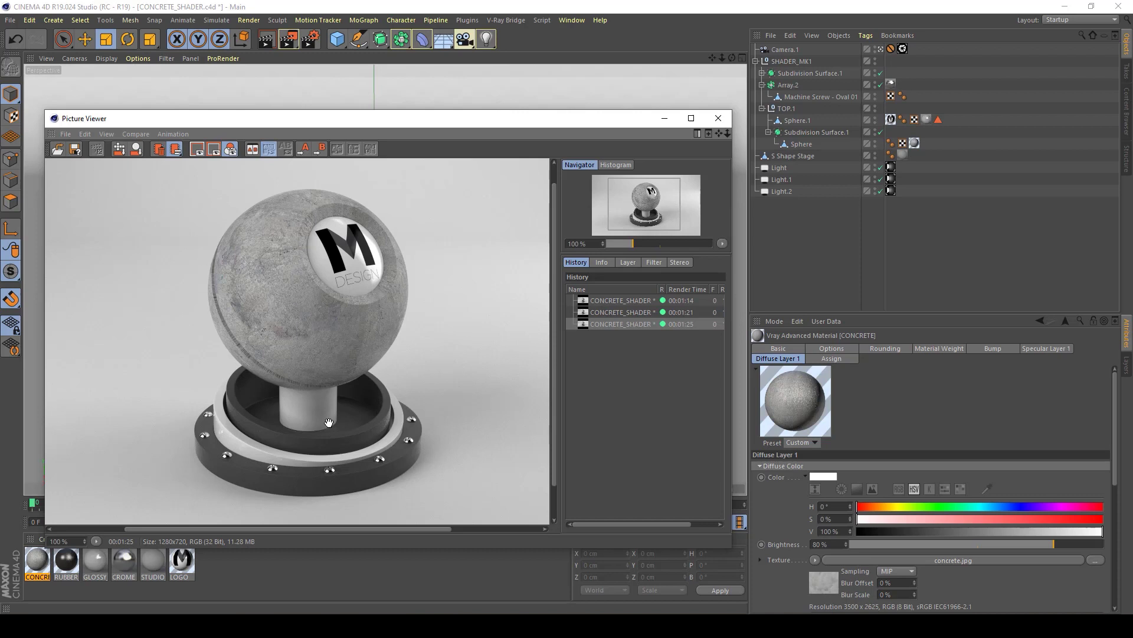
pyautogui.press('Up')
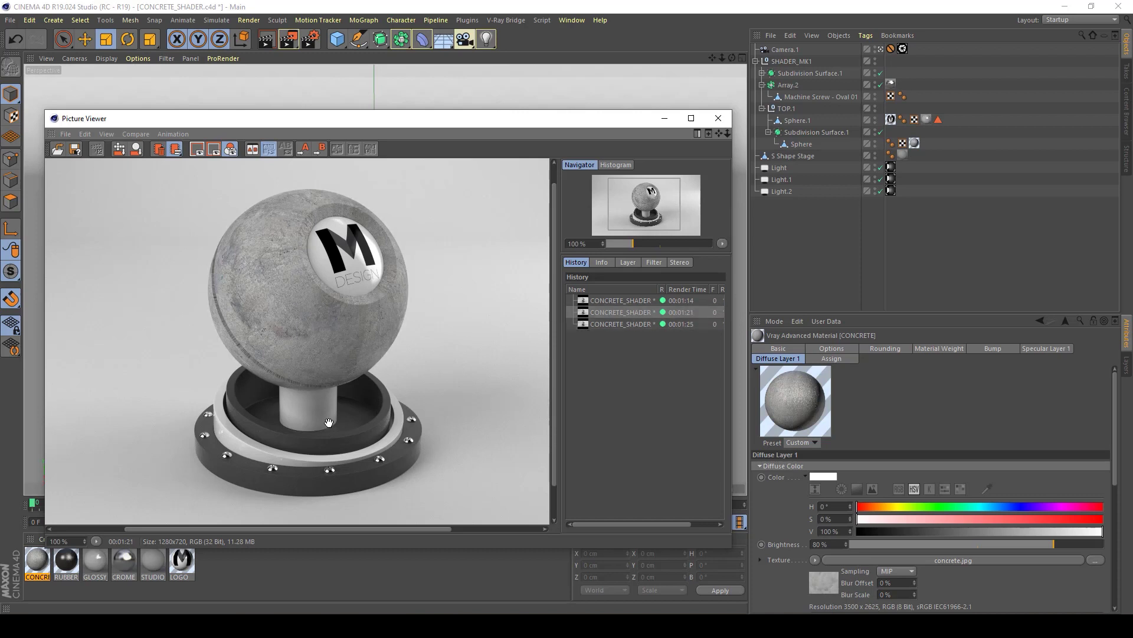
pyautogui.press('Down')
pyautogui.press('Up')
pyautogui.press('Down')
pyautogui.press('Up')
pyautogui.press('Down')
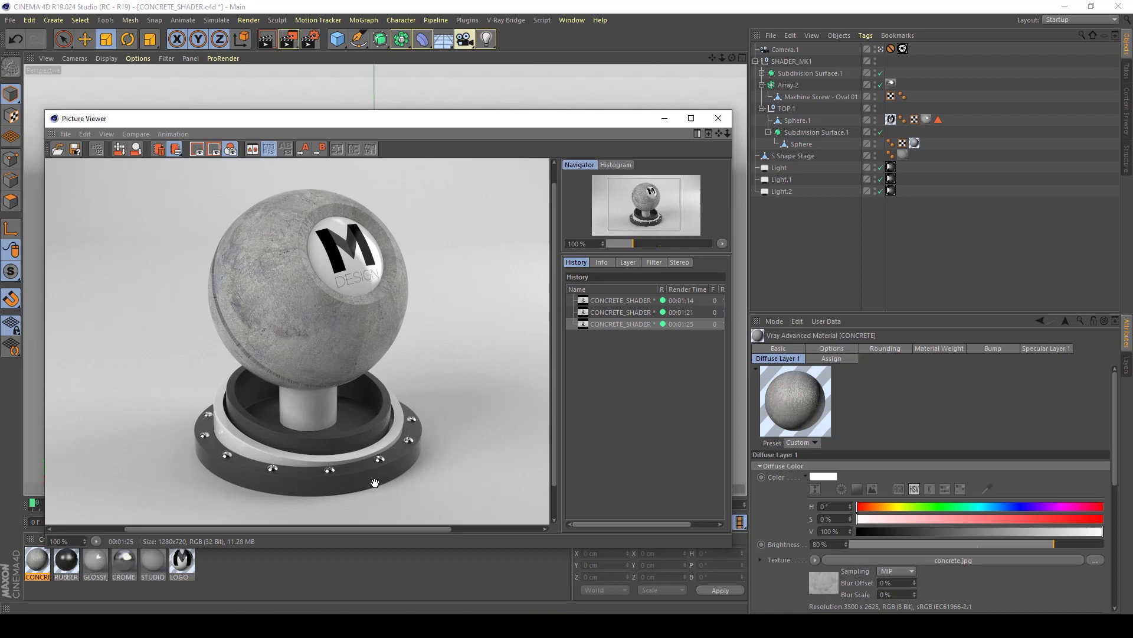
pyautogui.press('Up')
pyautogui.press('Down')
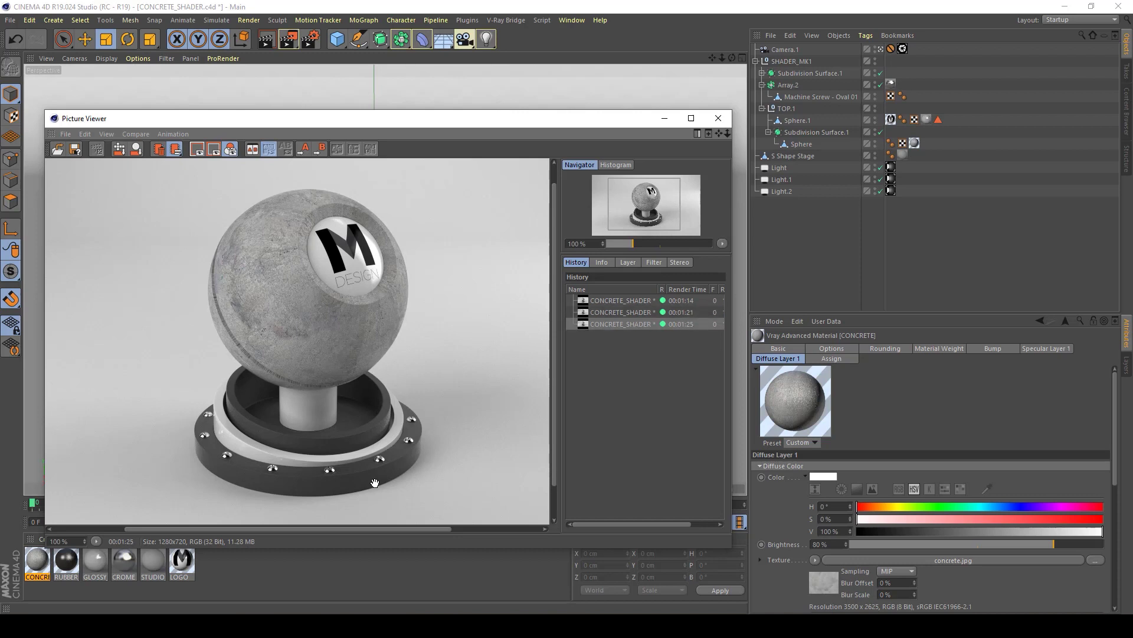